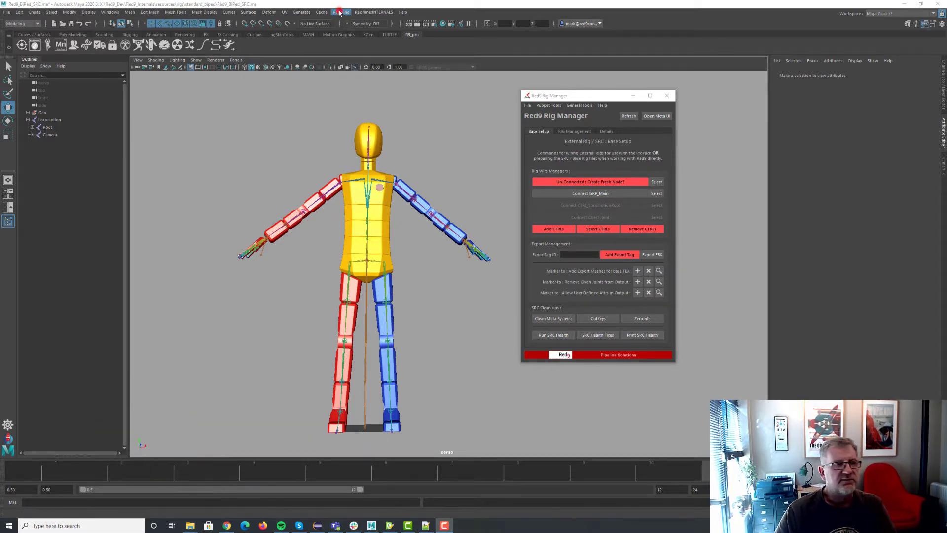
# - Launch the Red9 Rig Manager from RedNine > PRO : PACK > PRO : Rig Manager
pyautogui.click(340, 12)
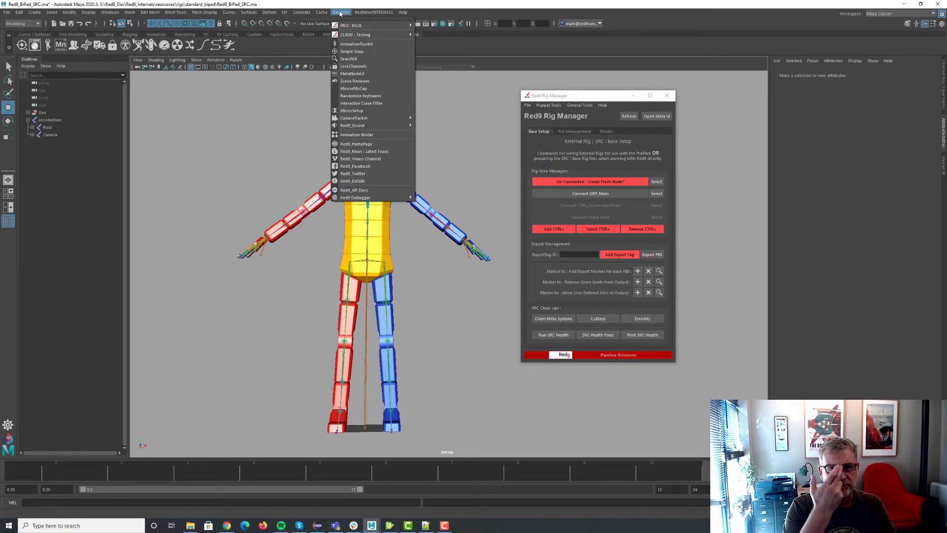
pyautogui.moveTo(362, 25)
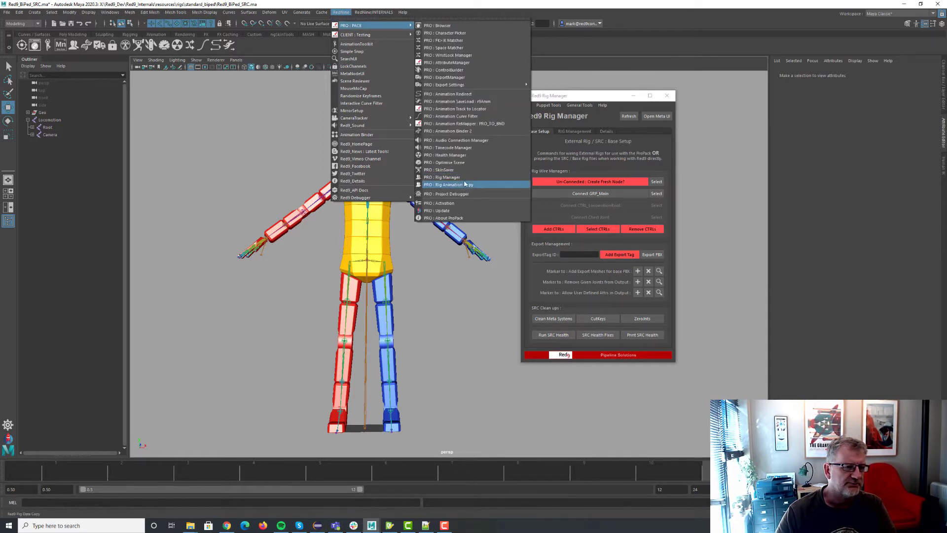
pyautogui.click(344, 11)
pyautogui.click(344, 11)
pyautogui.moveTo(355, 26)
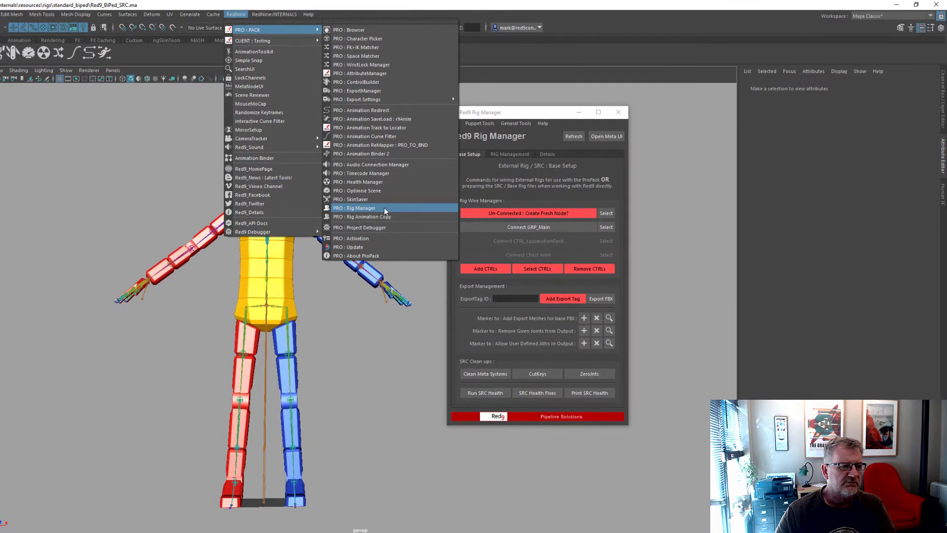
pyautogui.click(385, 208)
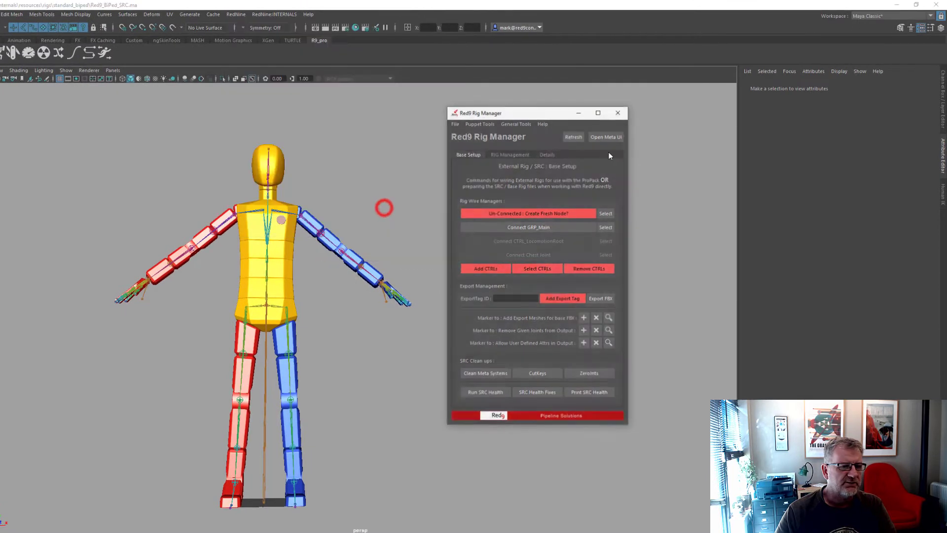
# - Drag the Rig Manager further right, clear of the rig, and check the Puppet Tools list
pyautogui.moveTo(518, 112); pyautogui.dragTo(560, 116)
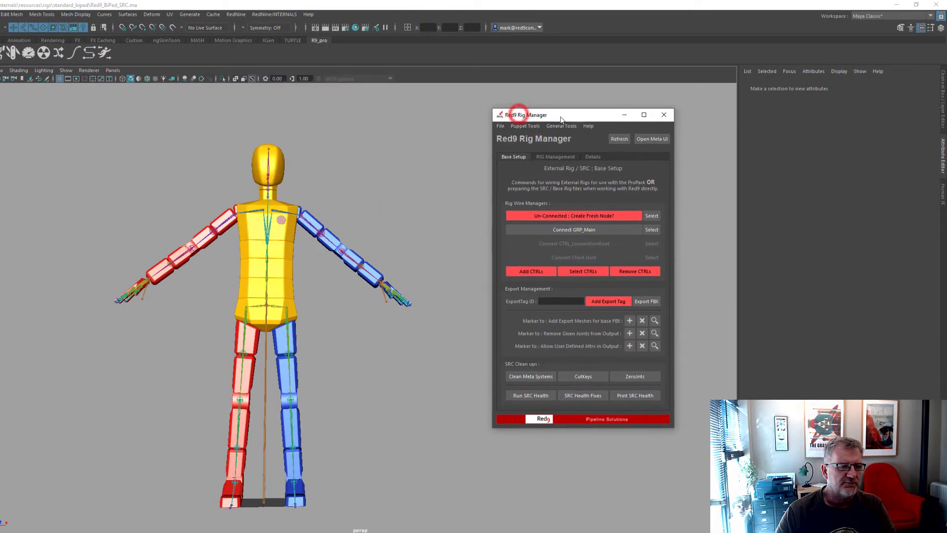
pyautogui.click(524, 127)
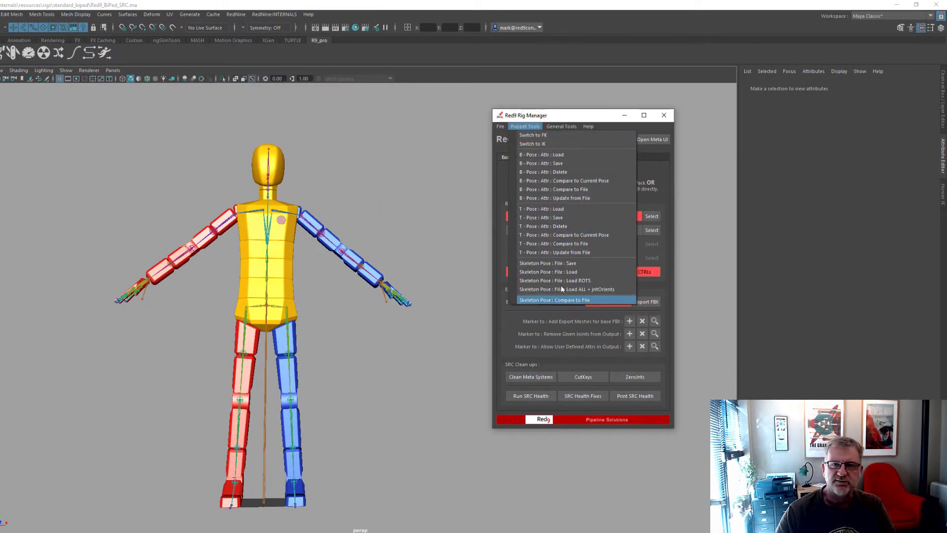
pyautogui.click(388, 157)
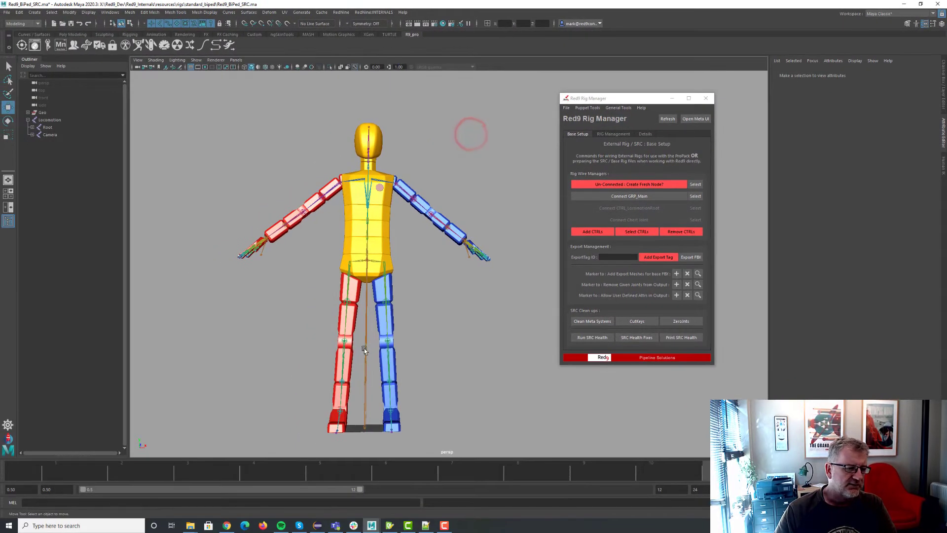
# - Select the Locomotion root, then the L_Prop joint at the left hand, and open Puppet Tools
pyautogui.click(366, 348)
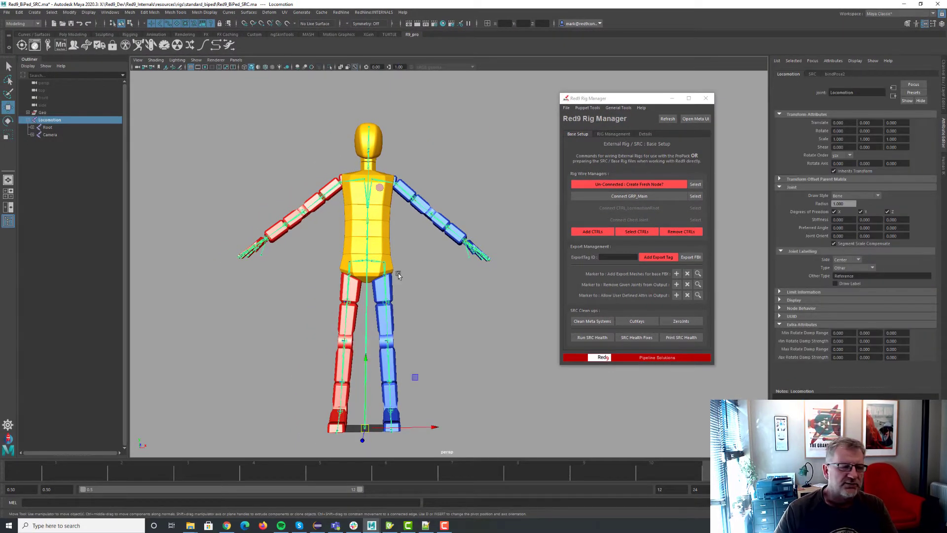
pyautogui.click(469, 257)
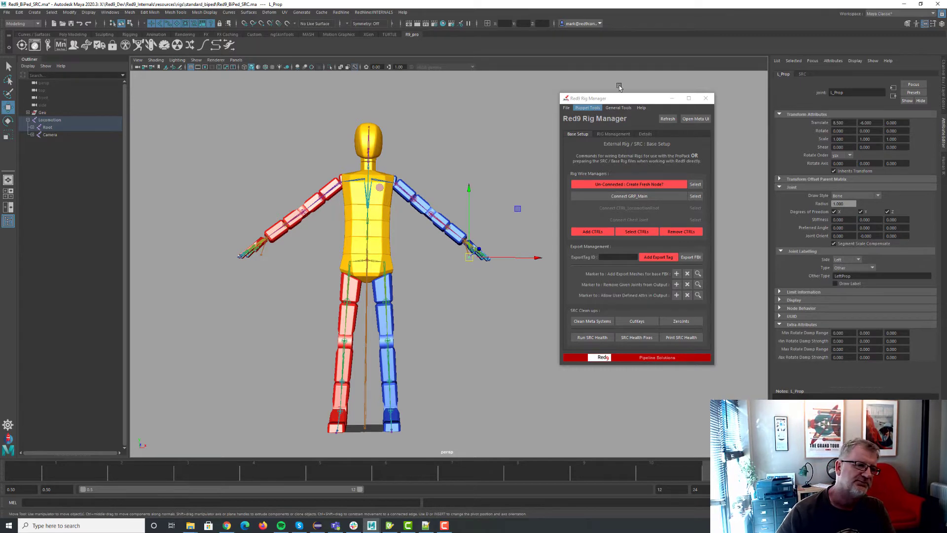
pyautogui.click(589, 108)
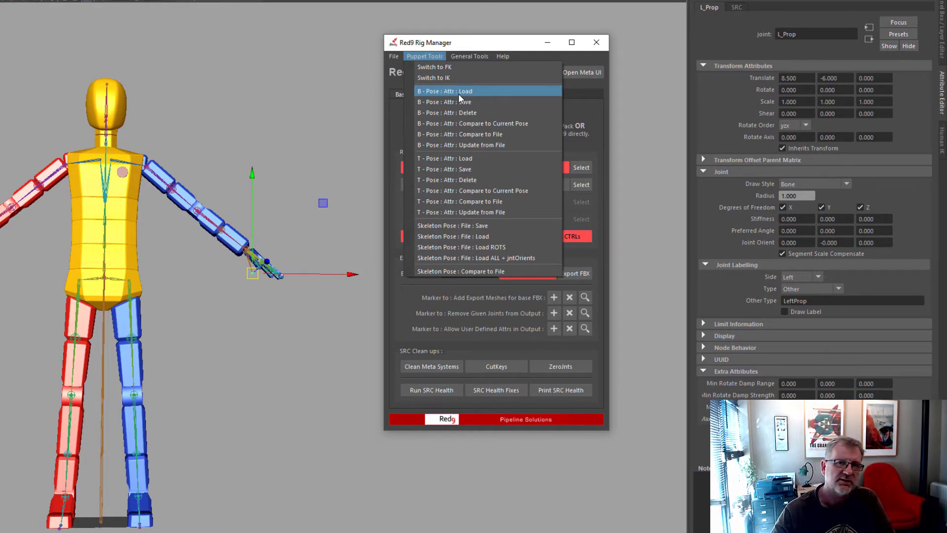
# - Store the current pose on Locomotion with Puppet Tools > B - Pose : Attr : Save
pyautogui.click(240, 406)
pyautogui.click(99, 424)
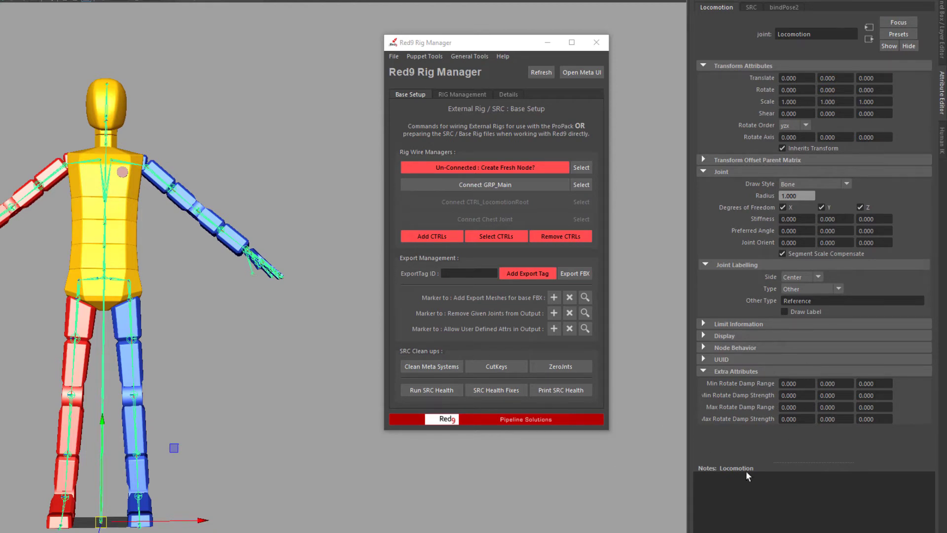
pyautogui.click(425, 56)
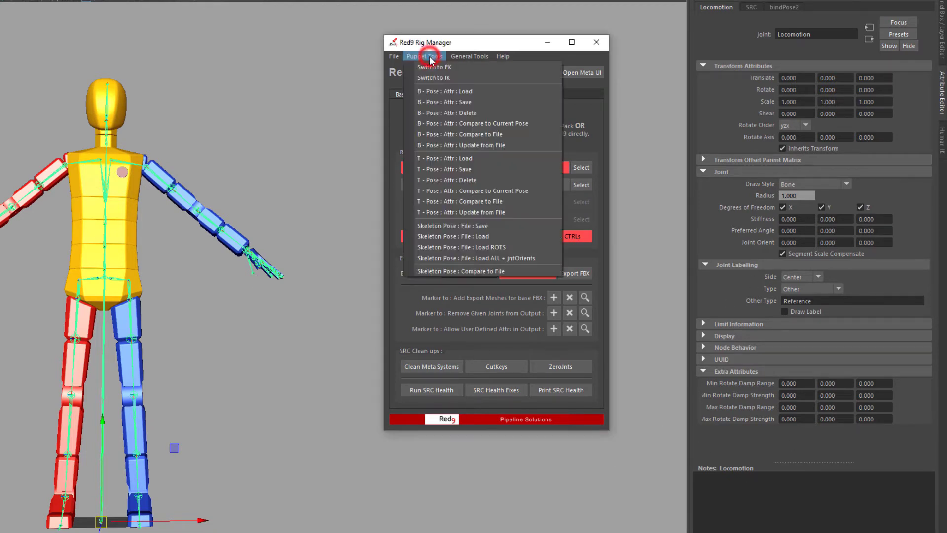
pyautogui.click(468, 102)
pyautogui.click(425, 55)
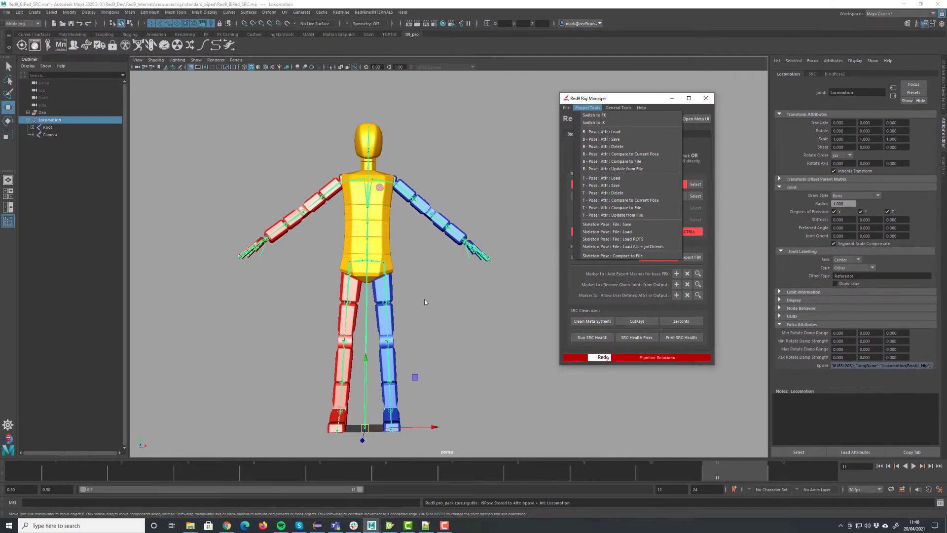
# - Snap the character into its T stance using the HumanIK Stance pose control
pyautogui.click(452, 92)
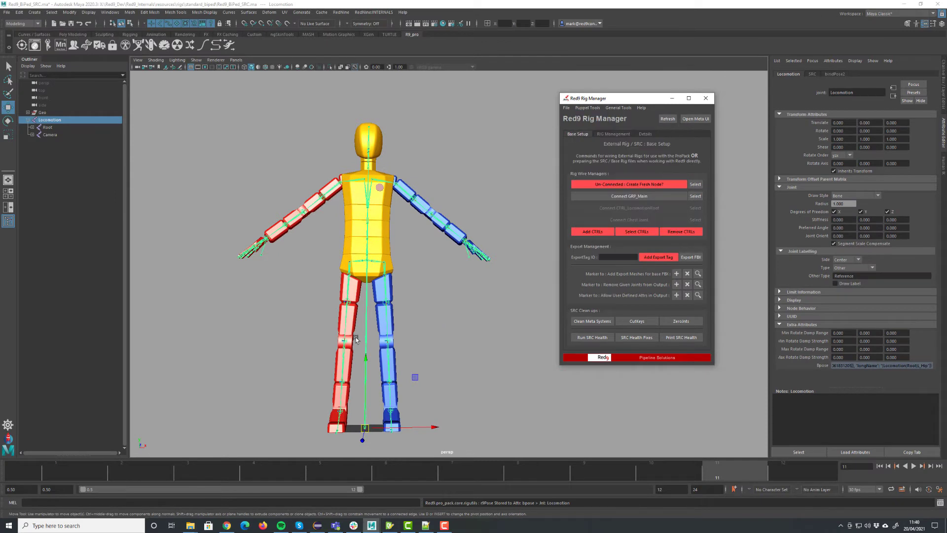
pyautogui.click(943, 167)
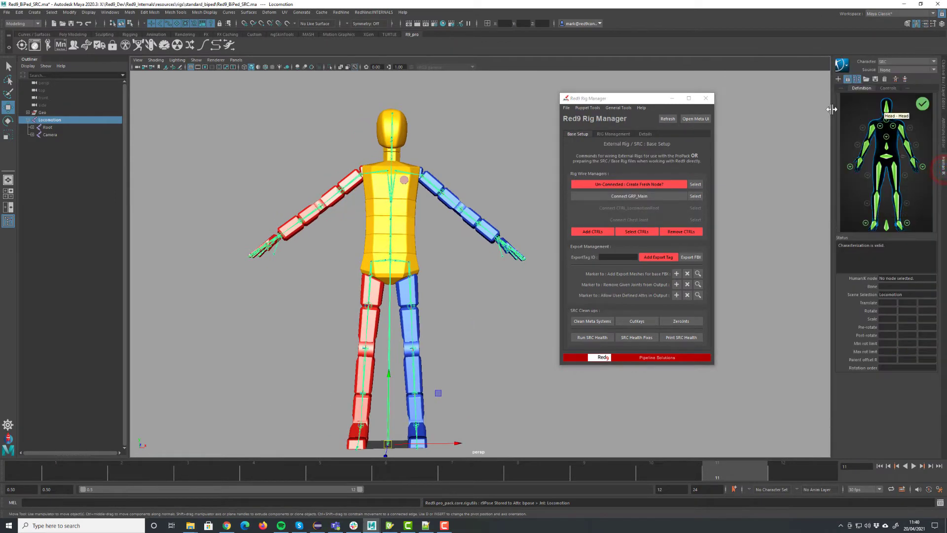
pyautogui.click(889, 70)
pyautogui.click(896, 90)
pyautogui.click(895, 79)
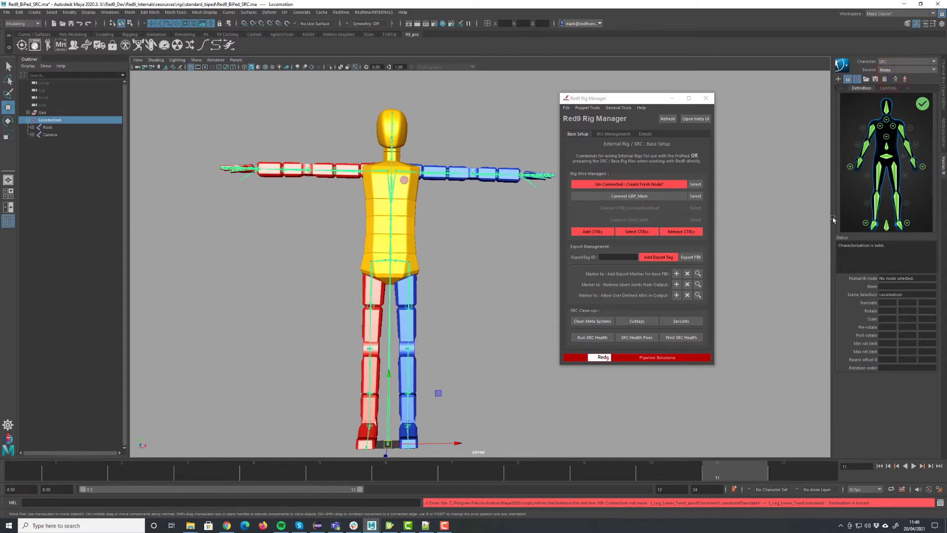
pyautogui.click(943, 102)
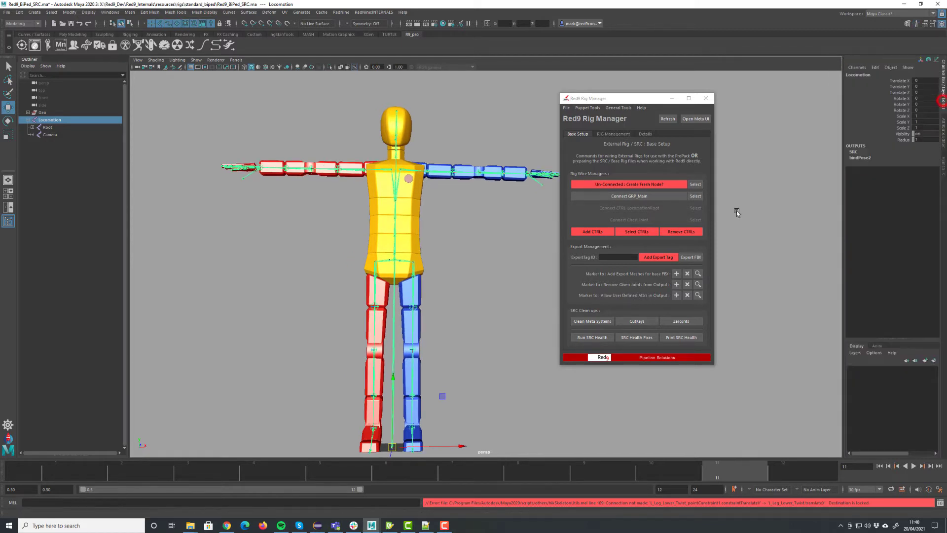
# - Save the T-pose as a Tpose attribute and inspect Bpose and Tpose under Locomotion's Extra Attributes
pyautogui.click(587, 108)
pyautogui.click(628, 186)
pyautogui.click(48, 120)
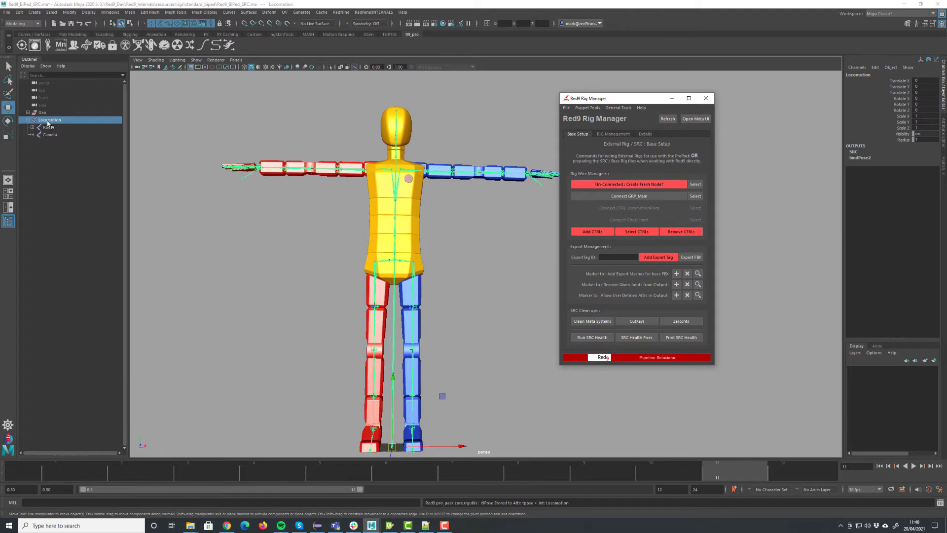
pyautogui.click(943, 137)
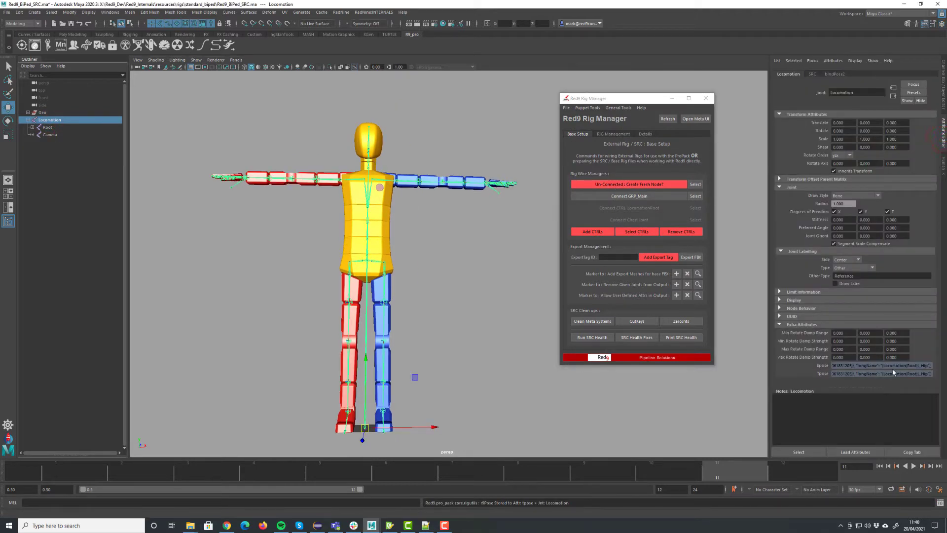
pyautogui.click(855, 365)
pyautogui.click(845, 374)
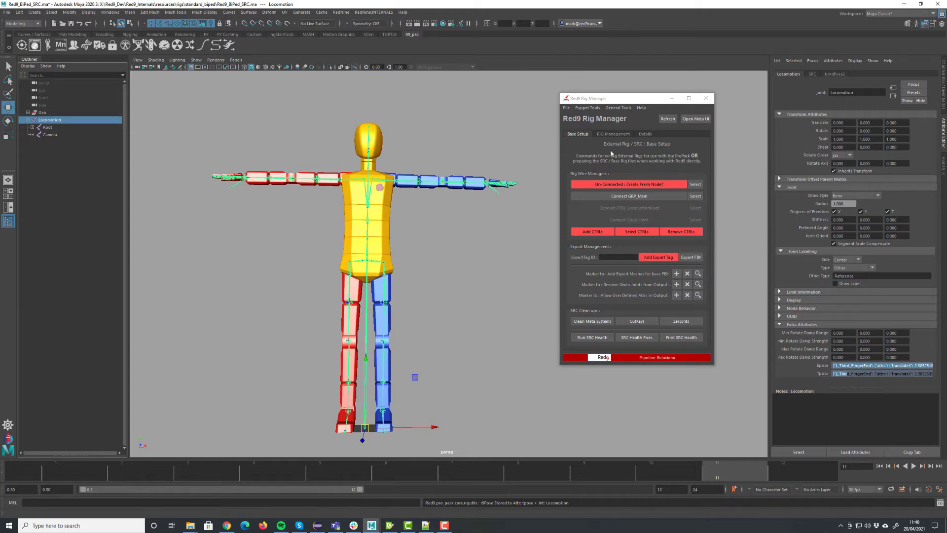
# - Load the stored bind pose, then the T-pose, then the bind pose again
pyautogui.click(587, 108)
pyautogui.click(614, 131)
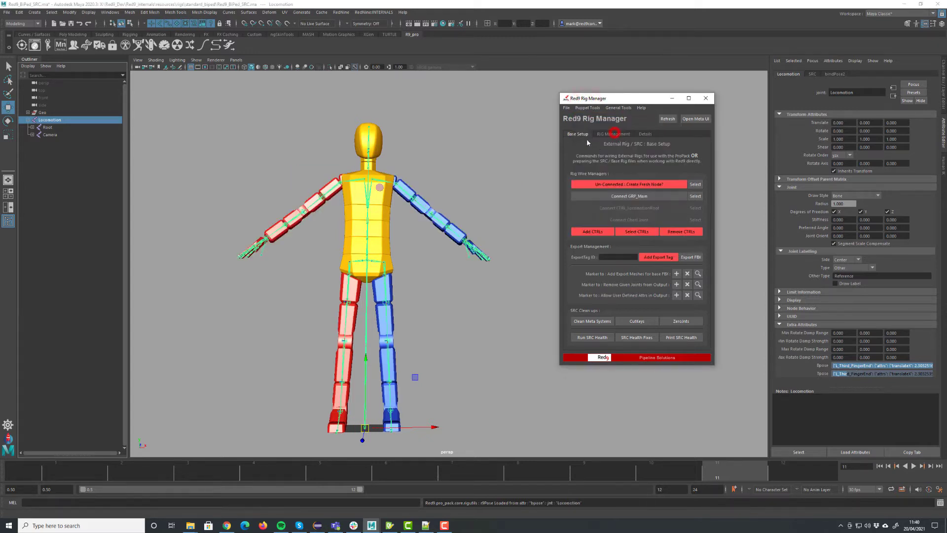
pyautogui.click(587, 107)
pyautogui.click(612, 178)
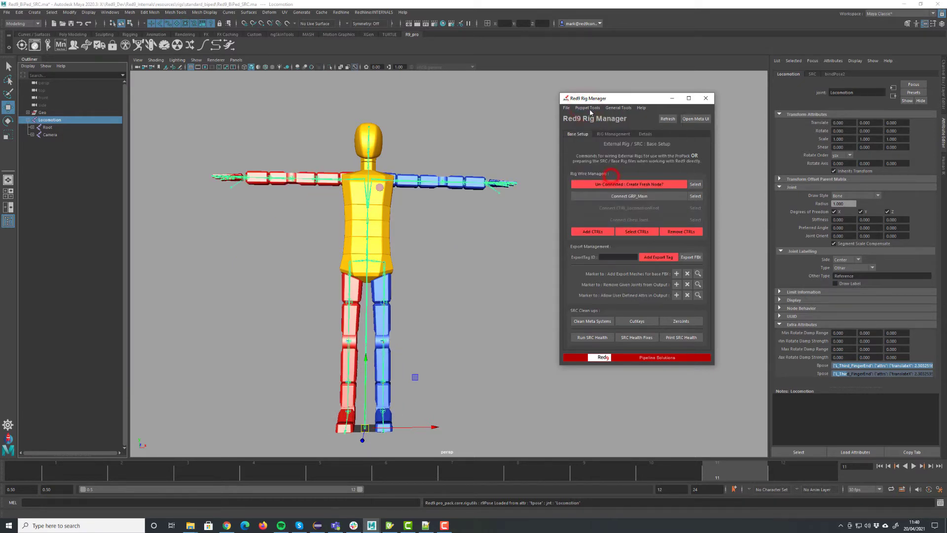
pyautogui.click(587, 108)
pyautogui.click(603, 132)
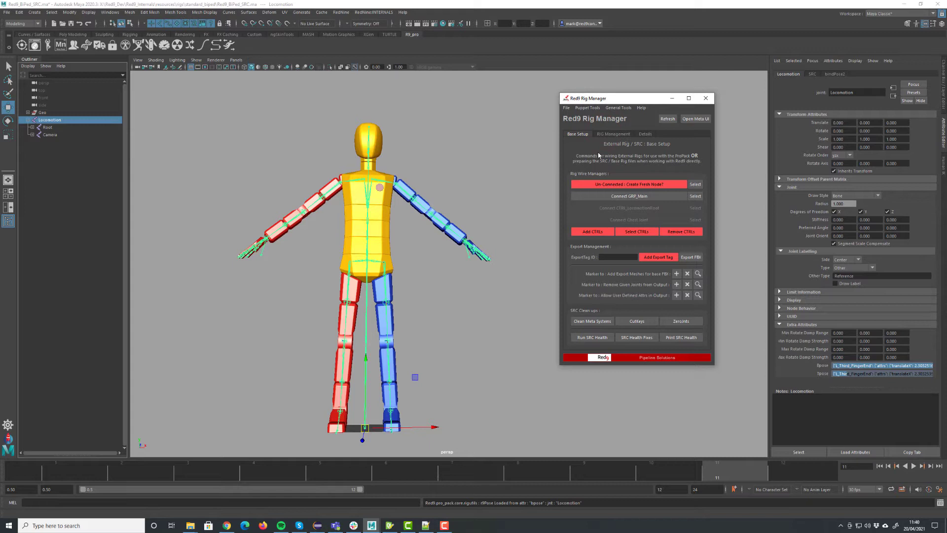
# - Cancel the Save Pose to file dialog, then select the L_Prop joint at the left hand
pyautogui.click(587, 108)
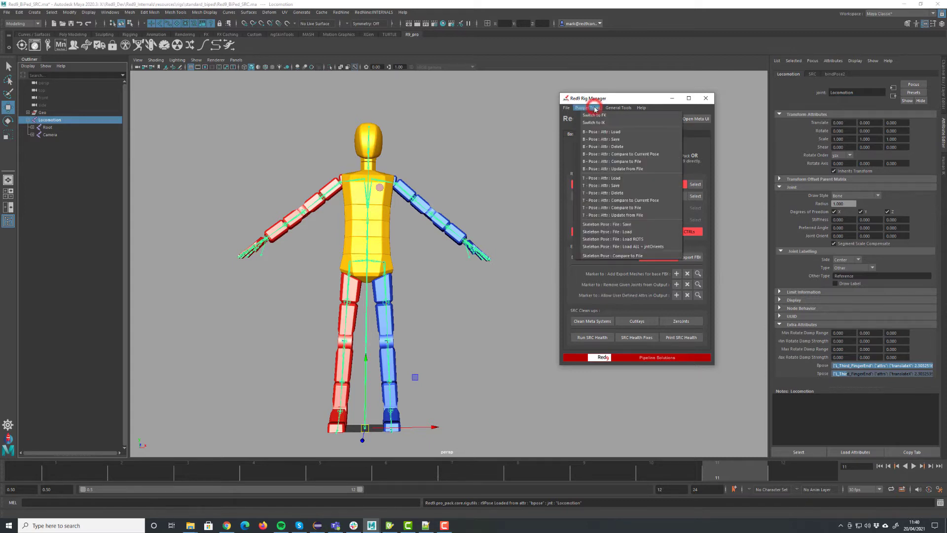
pyautogui.click(623, 224)
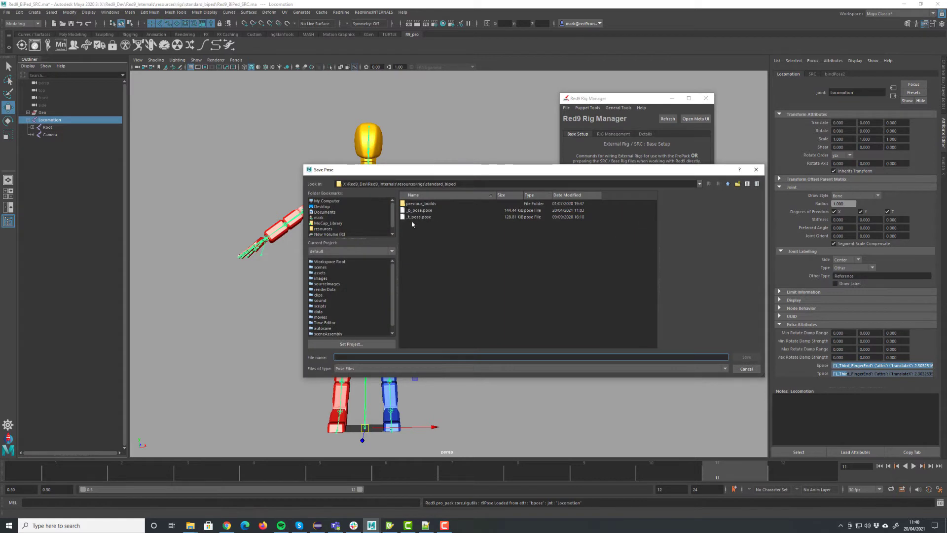
pyautogui.click(746, 369)
pyautogui.click(746, 368)
pyautogui.click(480, 291)
pyautogui.click(471, 256)
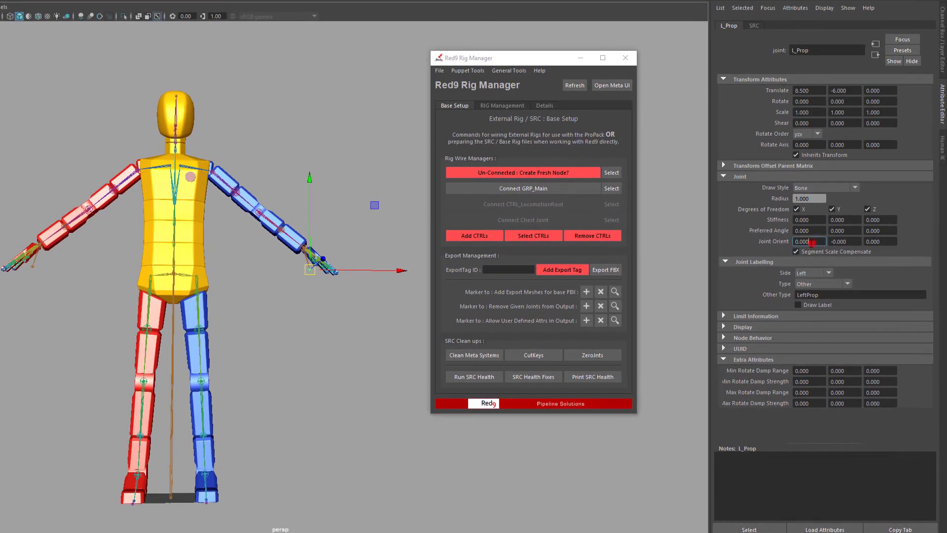
# - Set L_Prop's Joint Orient X to 30, then reselect L_Prop and select the Locomotion root
pyautogui.click(820, 238)
pyautogui.write('30')
pyautogui.press('Return')
pyautogui.click(350, 395)
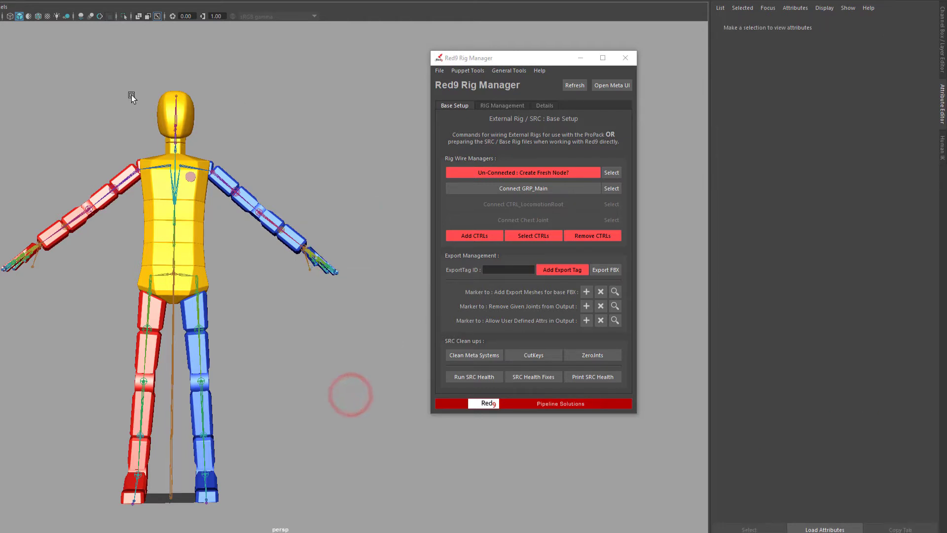
pyautogui.click(310, 270)
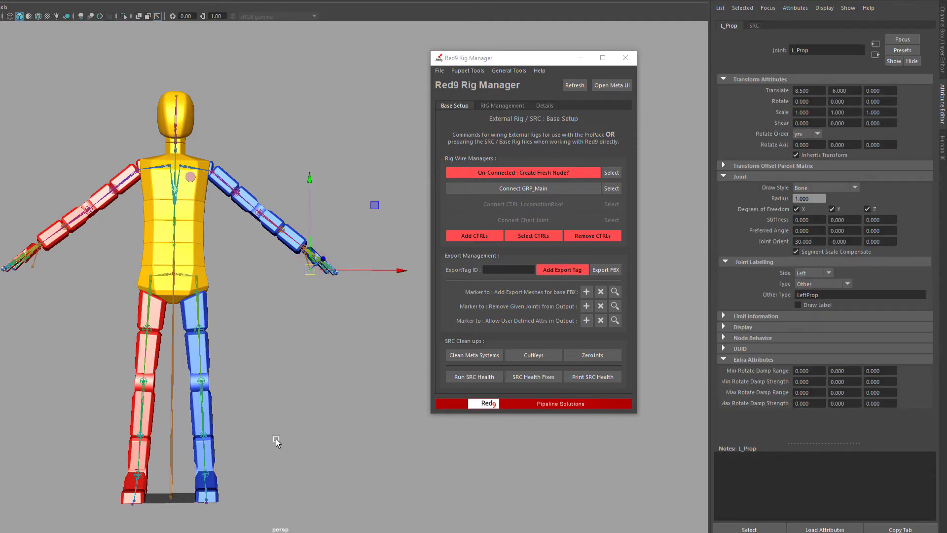
pyautogui.click(171, 437)
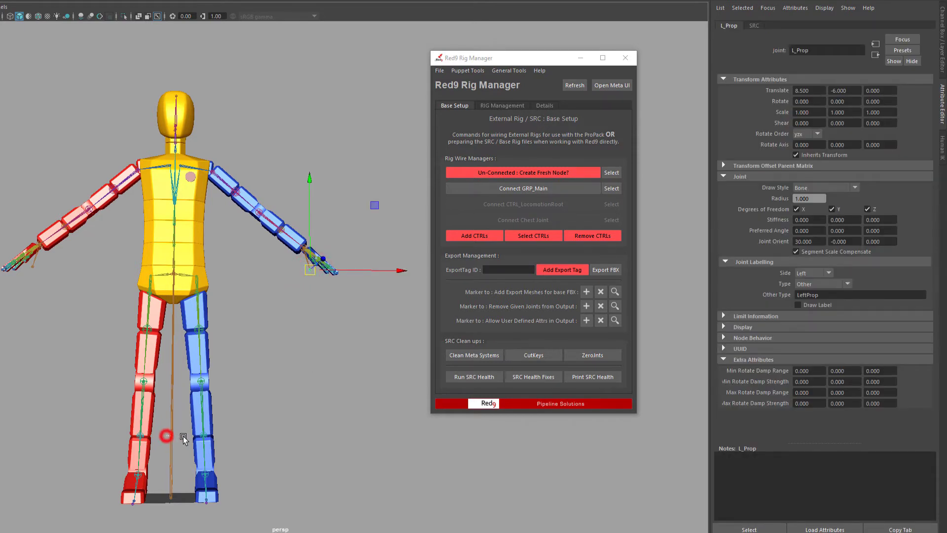
# - Open the Rig Manager's Puppet Tools pose list to reach the Compare to File command
pyautogui.click(467, 71)
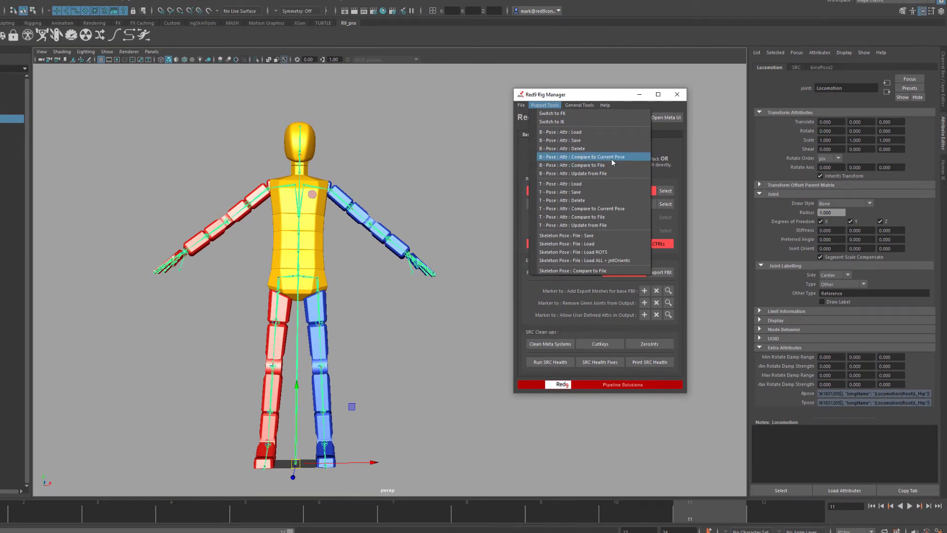
# - Cancel the Load Pose file picker, then run B - Pose : Attr : Compare to Current Pose
pyautogui.click(613, 156)
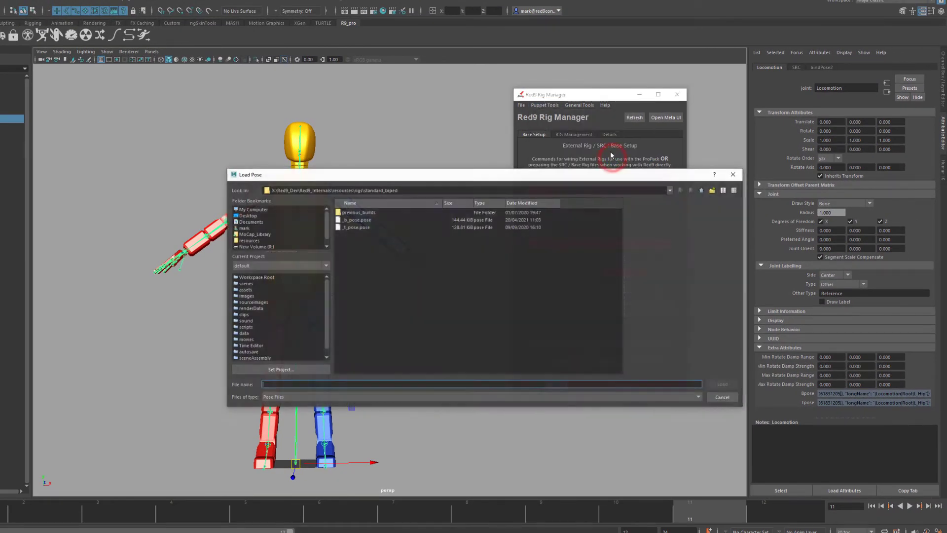
pyautogui.click(723, 398)
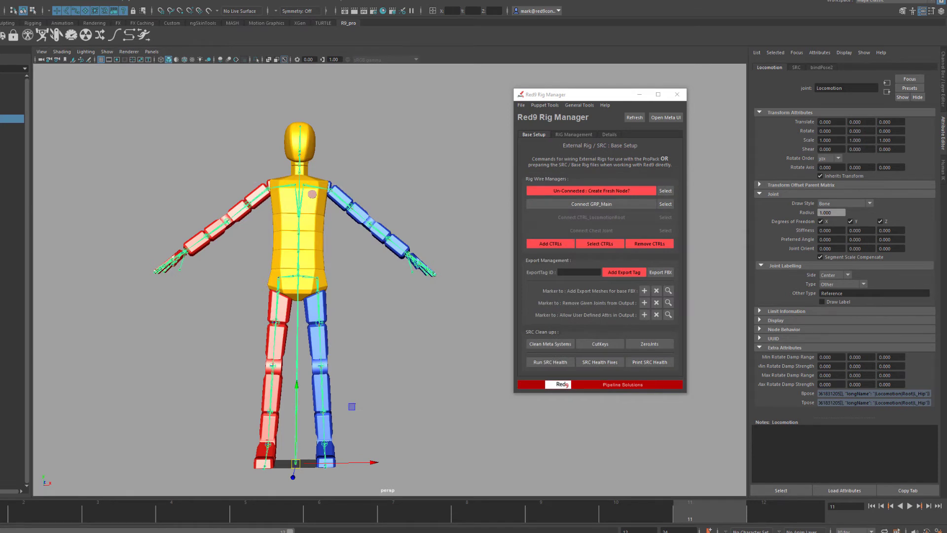
pyautogui.moveTo(527, 98); pyautogui.dragTo(484, 95)
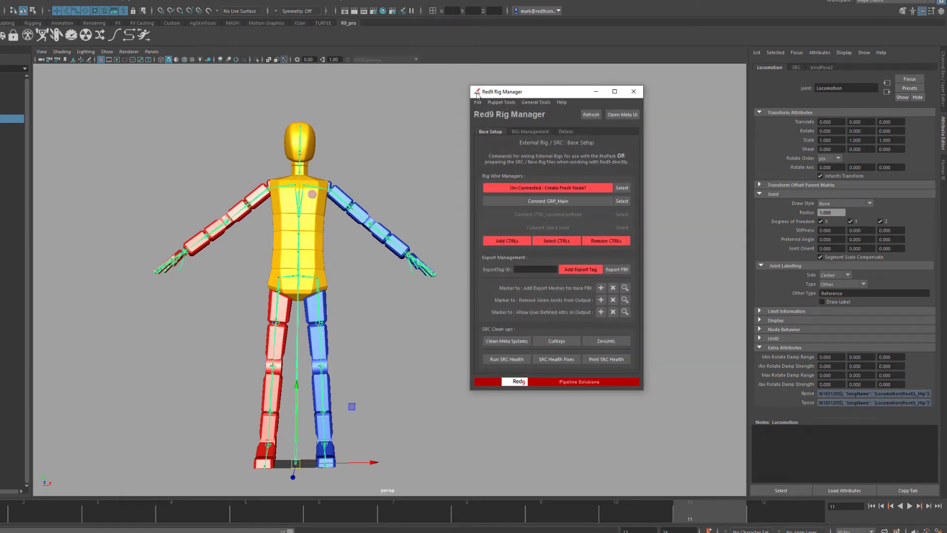
pyautogui.click(501, 102)
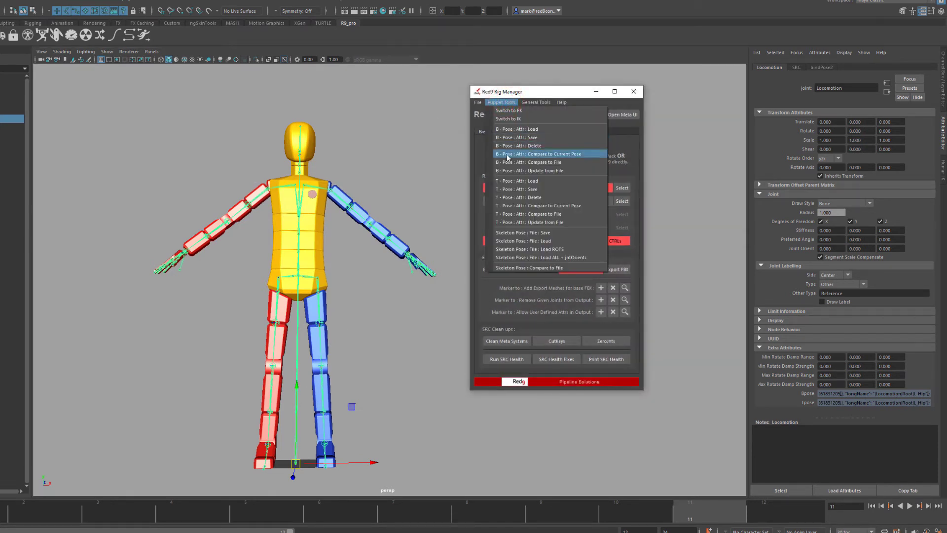
pyautogui.click(562, 156)
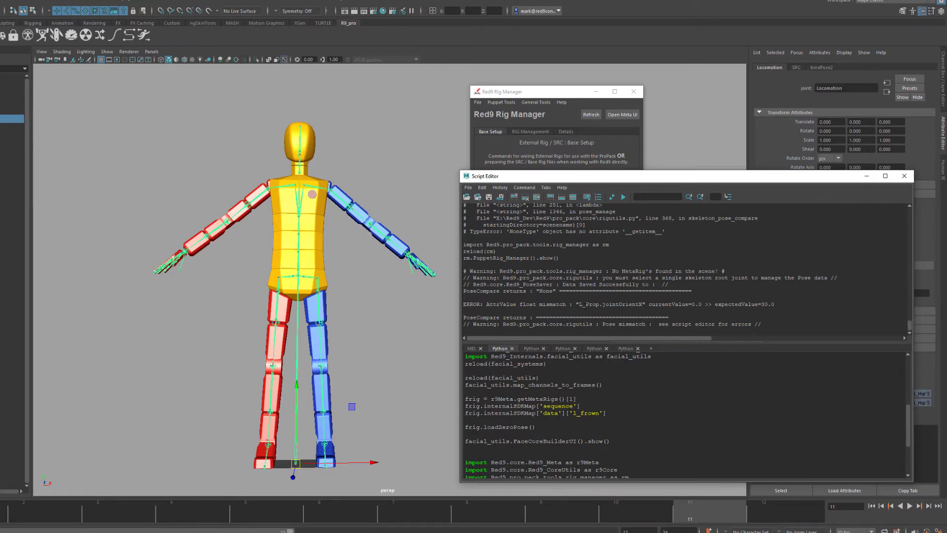
# - Highlight the L_Prop name, currentValue=0.0 and expectedValue in the Script Editor mismatch error
pyautogui.doubleClick(588, 304)
pyautogui.moveTo(647, 304); pyautogui.dragTo(702, 304)
pyautogui.moveTo(712, 177); pyautogui.dragTo(619, 221)
pyautogui.doubleClick(637, 347)
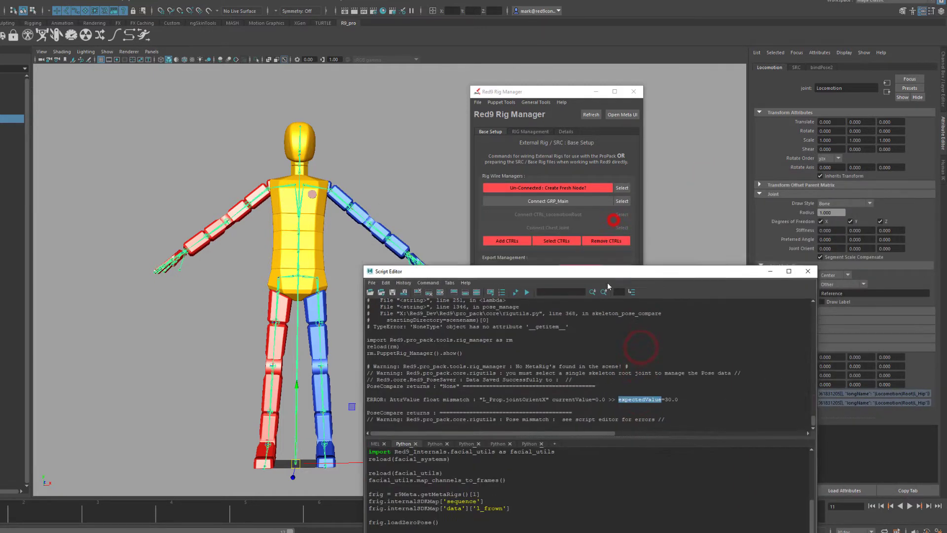
pyautogui.moveTo(602, 295); pyautogui.dragTo(602, 300)
# - Select L_Prop and confirm its Joint Orient X reads 30 against the expectedValue in the error
pyautogui.click(412, 272)
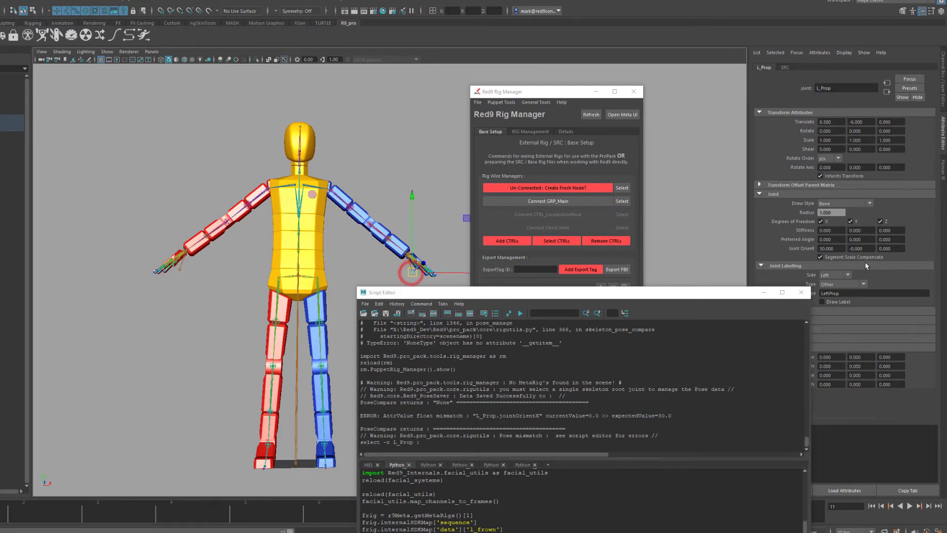
pyautogui.doubleClick(839, 248)
pyautogui.click(597, 417)
pyautogui.click(544, 415)
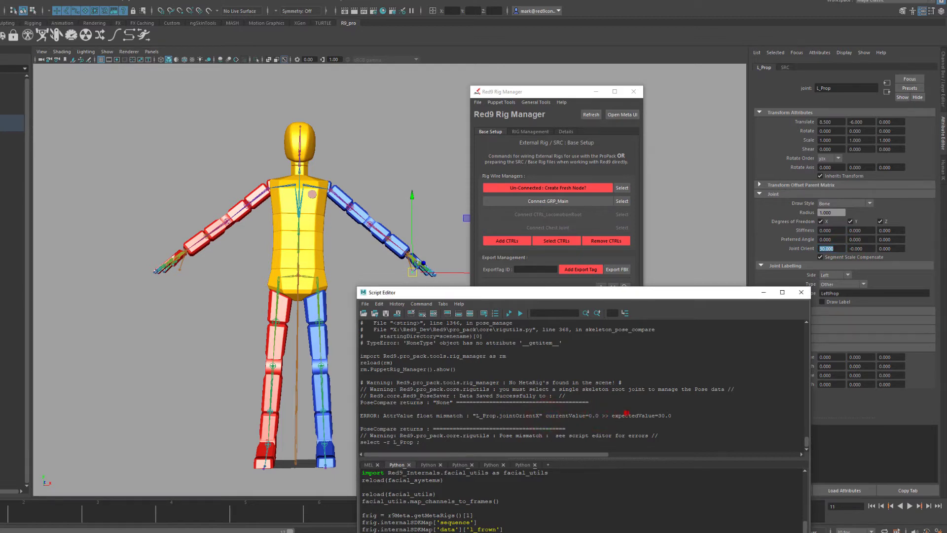
pyautogui.doubleClick(626, 416)
# - Move the Script Editor up and right, then rerun the bind pose comparison from Puppet Tools
pyautogui.moveTo(602, 289); pyautogui.dragTo(640, 147)
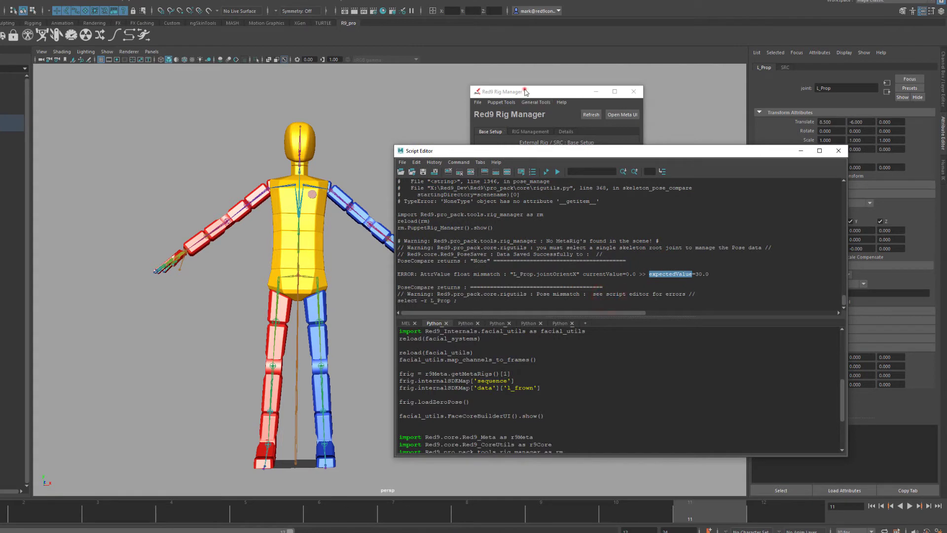
pyautogui.click(526, 92)
pyautogui.click(504, 102)
pyautogui.click(564, 157)
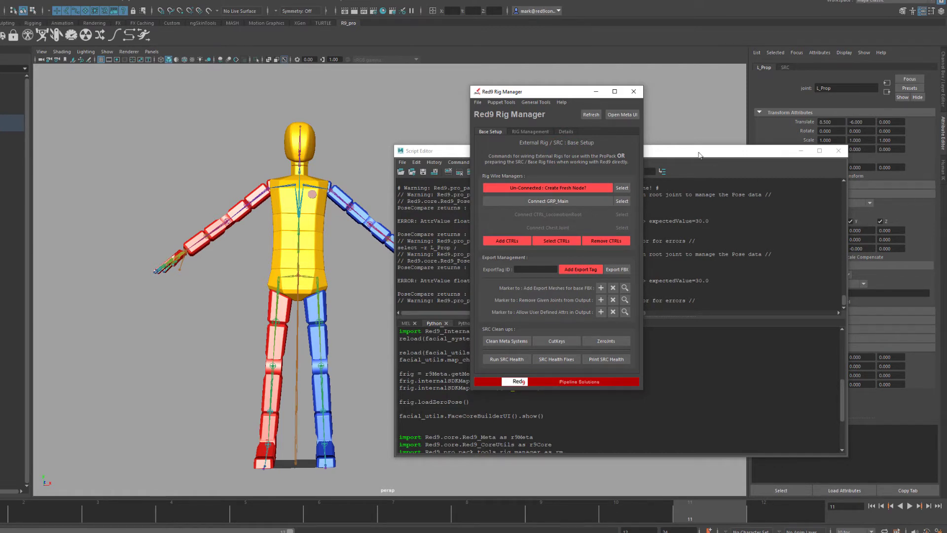
# - Move the Script Editor aside, start B - Pose : Attr : Compare to File, then cancel it
pyautogui.moveTo(692, 157); pyautogui.dragTo(946, 153)
pyautogui.click(503, 103)
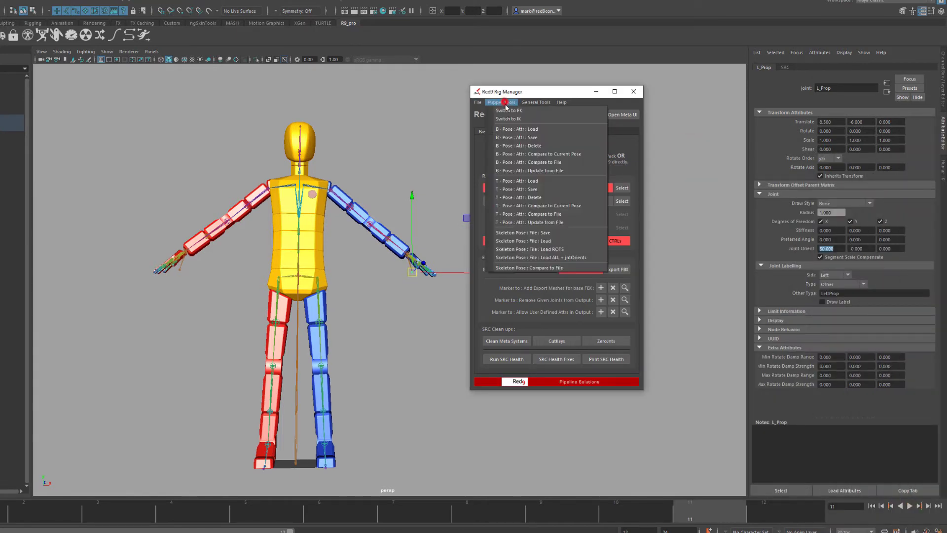
pyautogui.click(559, 162)
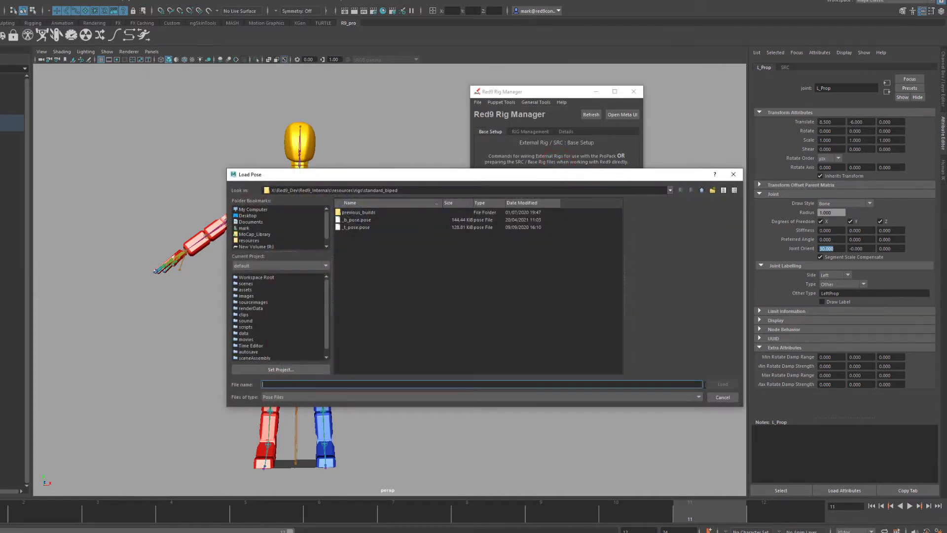
pyautogui.click(729, 398)
# - Compare the bind pose against _b_pose.pose, answering Yes to use the existing file
pyautogui.click(502, 102)
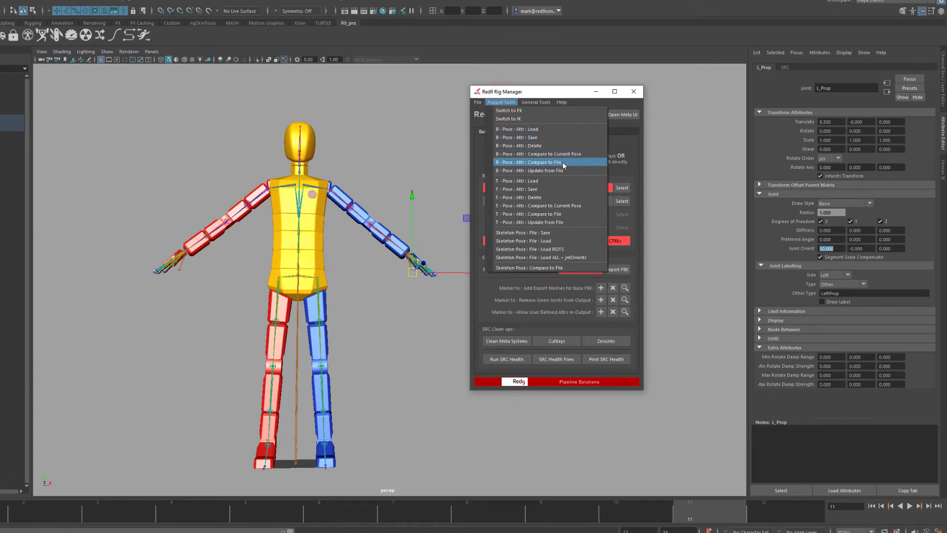
pyautogui.click(562, 163)
pyautogui.doubleClick(357, 220)
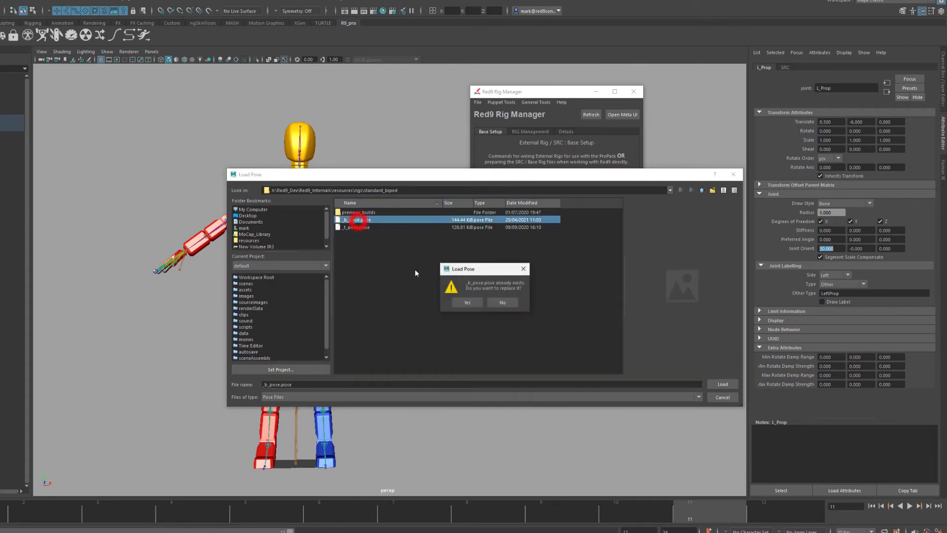
pyautogui.click(466, 302)
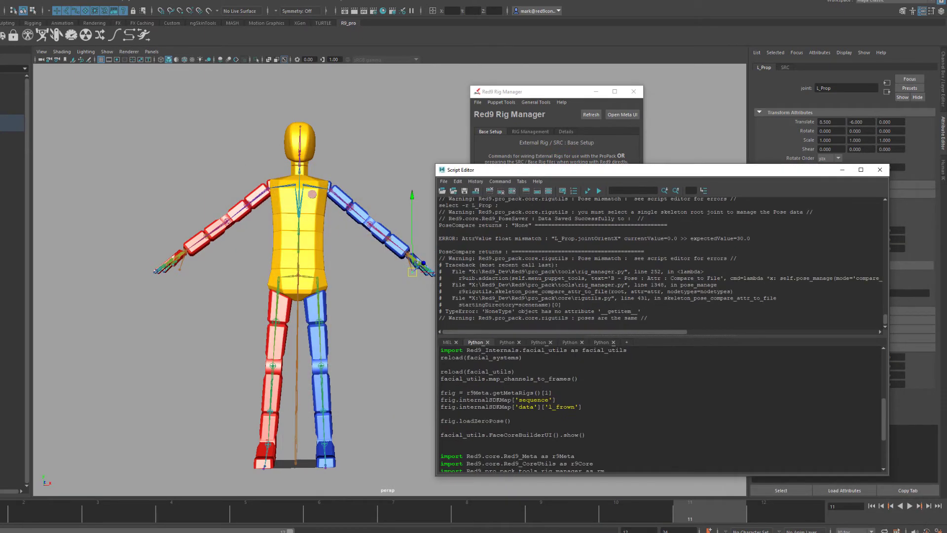
pyautogui.click(501, 103)
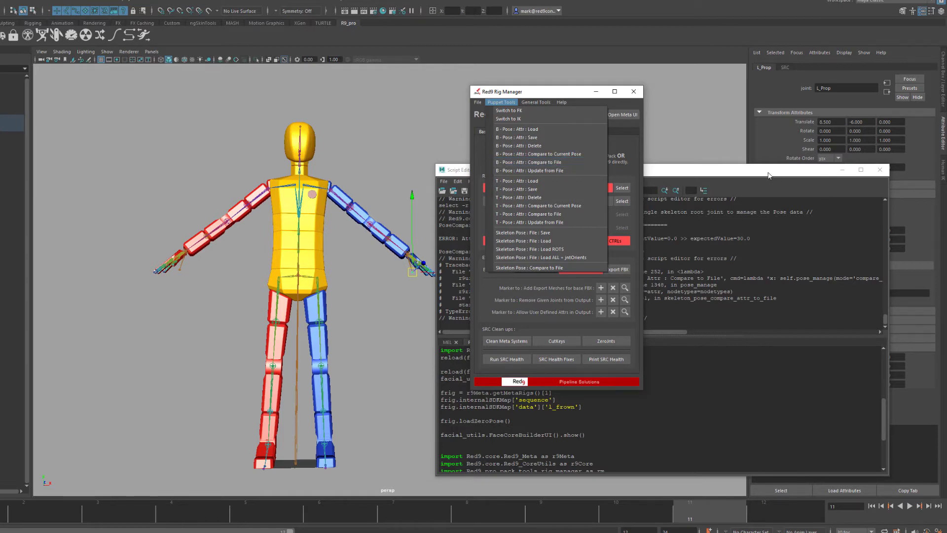
# - Hide the Script Editor, select the Locomotion root and browse the Puppet Tools pose commands
pyautogui.click(697, 179)
pyautogui.click(697, 170)
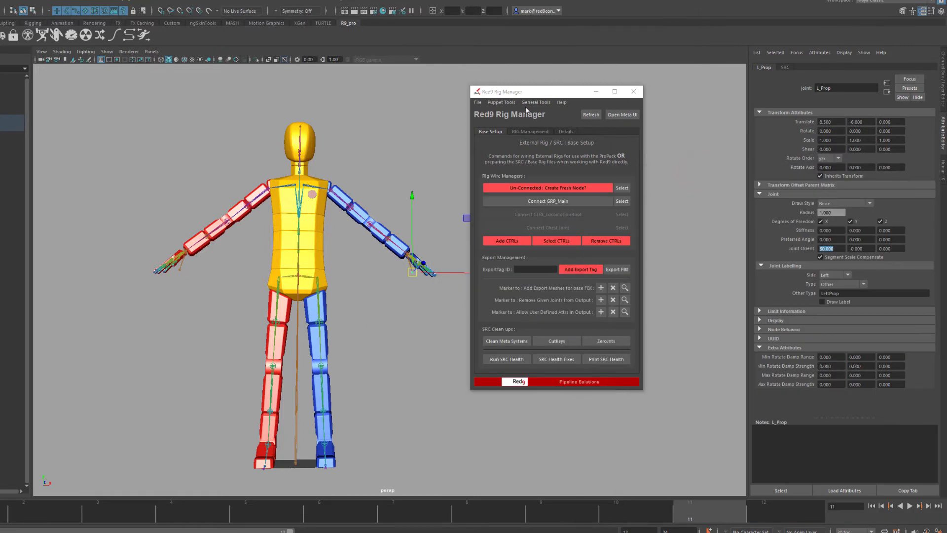
pyautogui.click(501, 102)
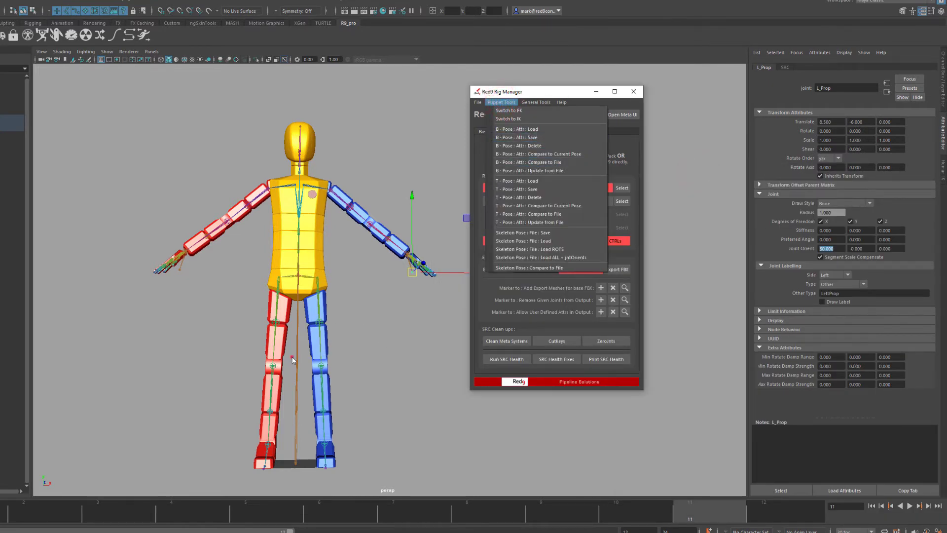
pyautogui.click(762, 335)
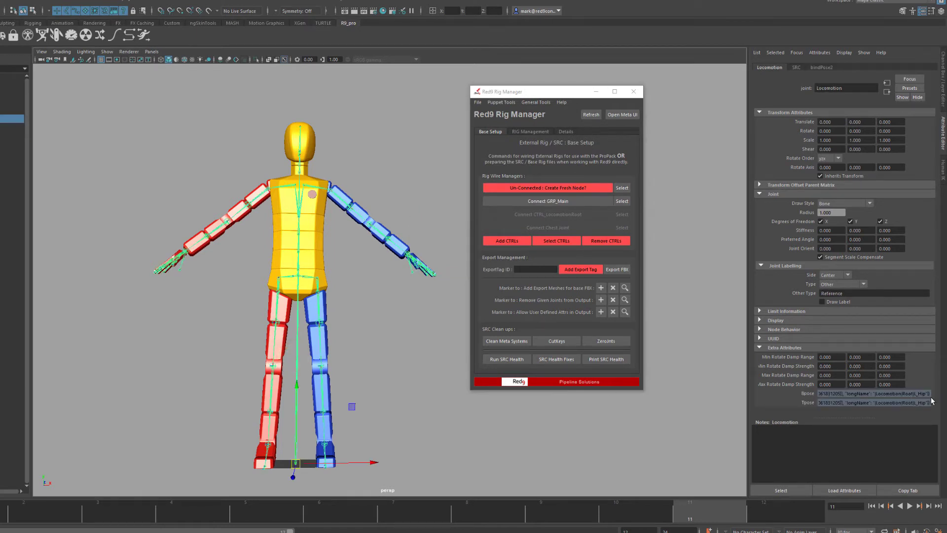
pyautogui.click(504, 102)
pyautogui.click(506, 103)
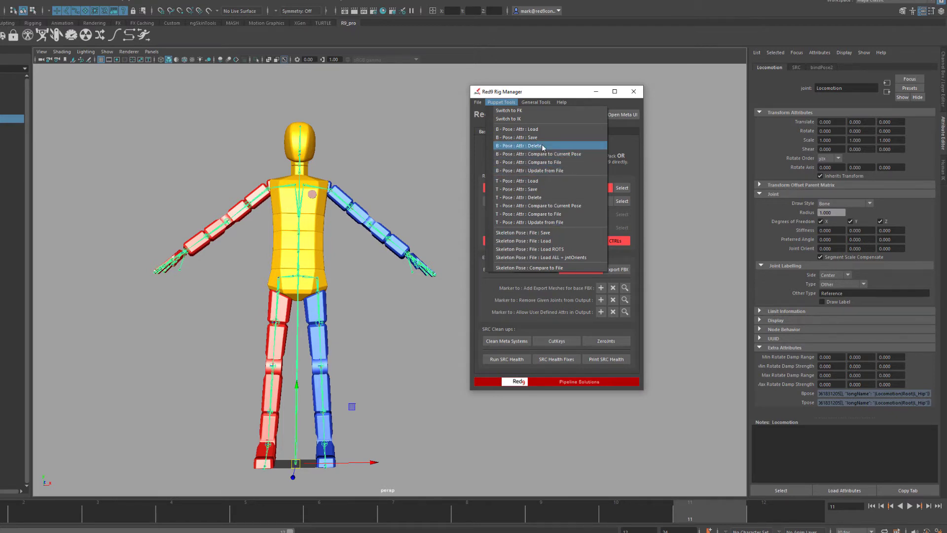
pyautogui.click(541, 129)
# - Select L_Prop and run Skeleton Pose : File : Load ALL + jntOrients
pyautogui.click(413, 272)
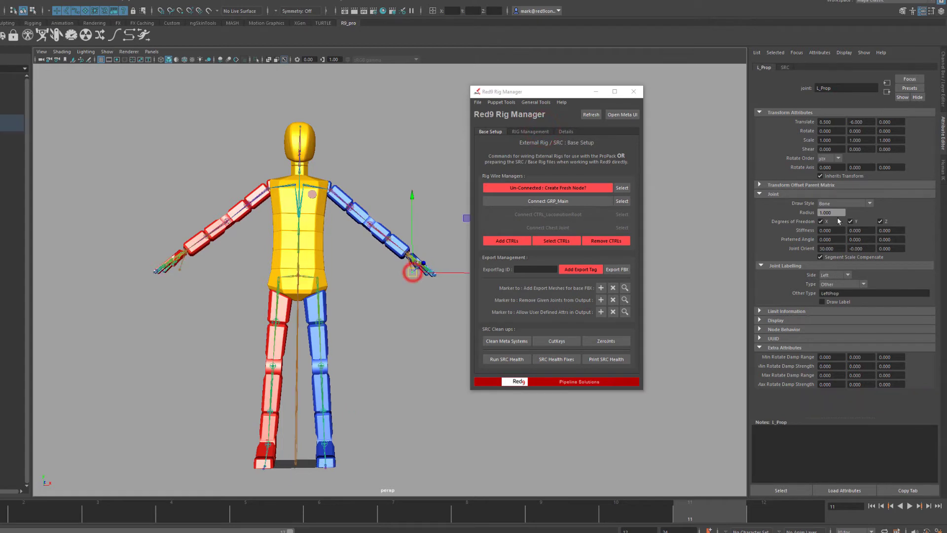
pyautogui.click(832, 248)
pyautogui.click(502, 102)
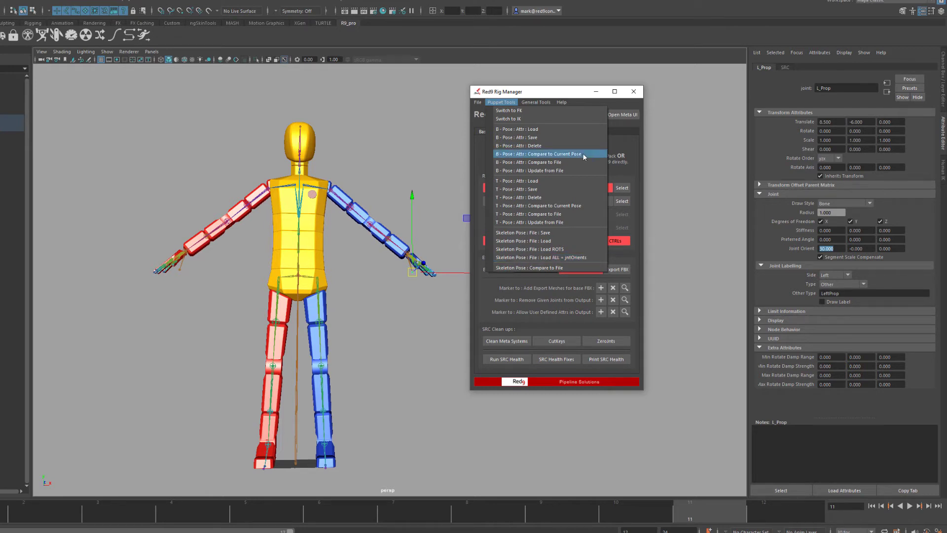
pyautogui.click(578, 258)
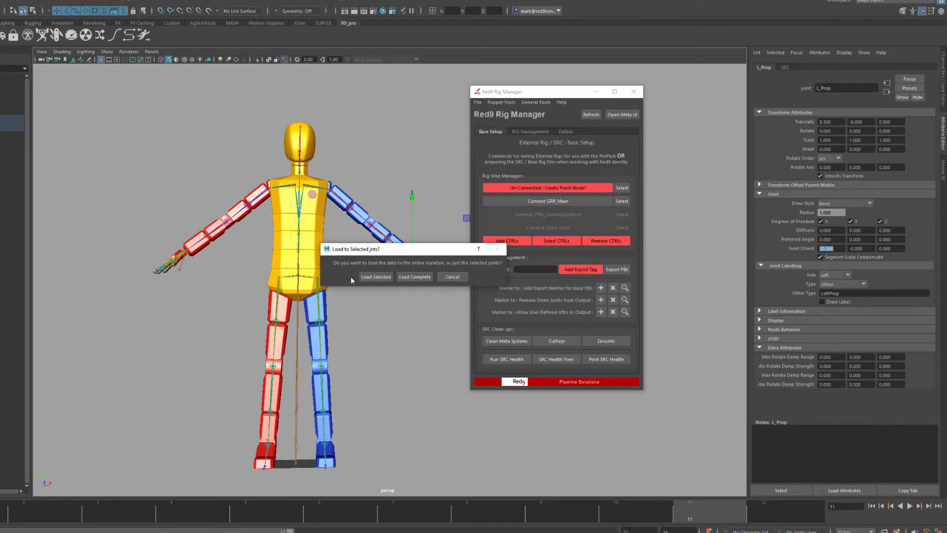
# - Dismiss the earlier prompts, reselect L_Prop and start then cancel a bind pose load
pyautogui.click(460, 277)
pyautogui.click(432, 279)
pyautogui.click(295, 418)
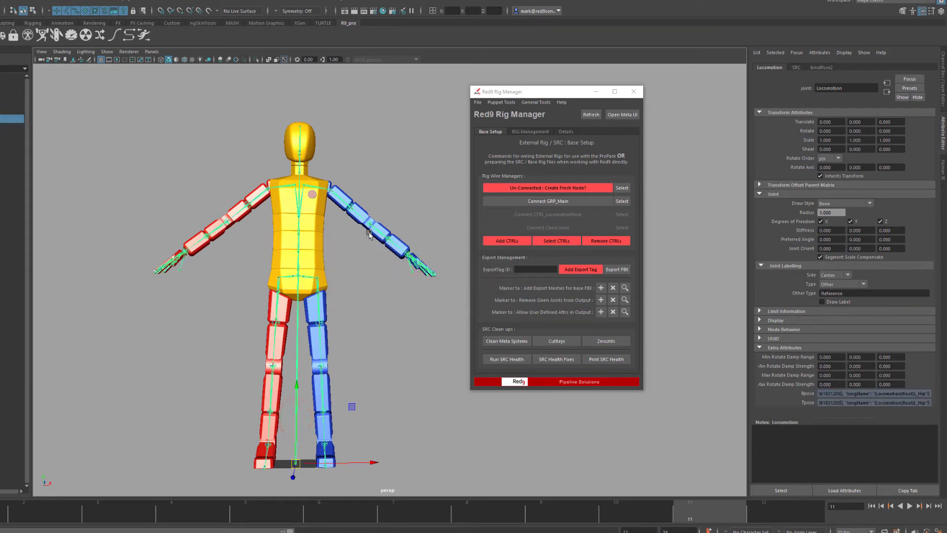
pyautogui.click(503, 102)
pyautogui.click(529, 131)
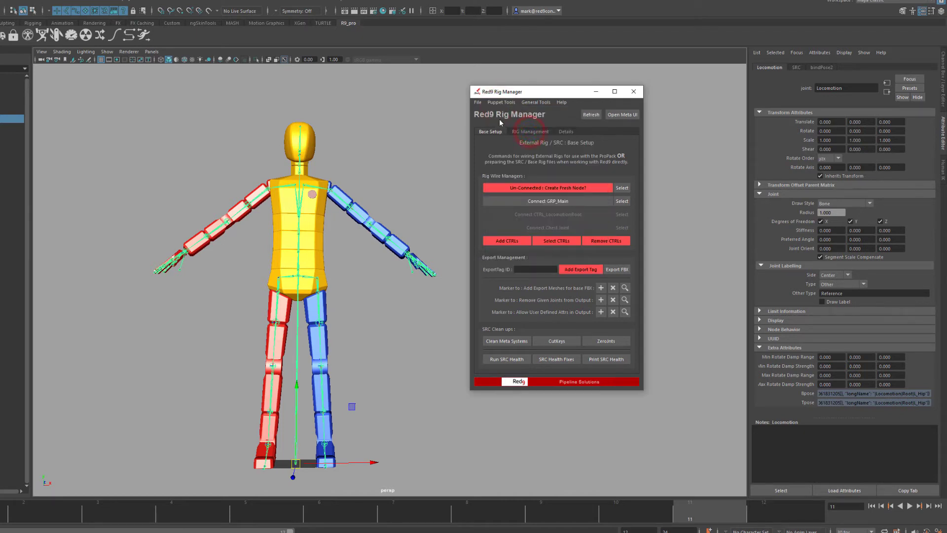
pyautogui.click(413, 270)
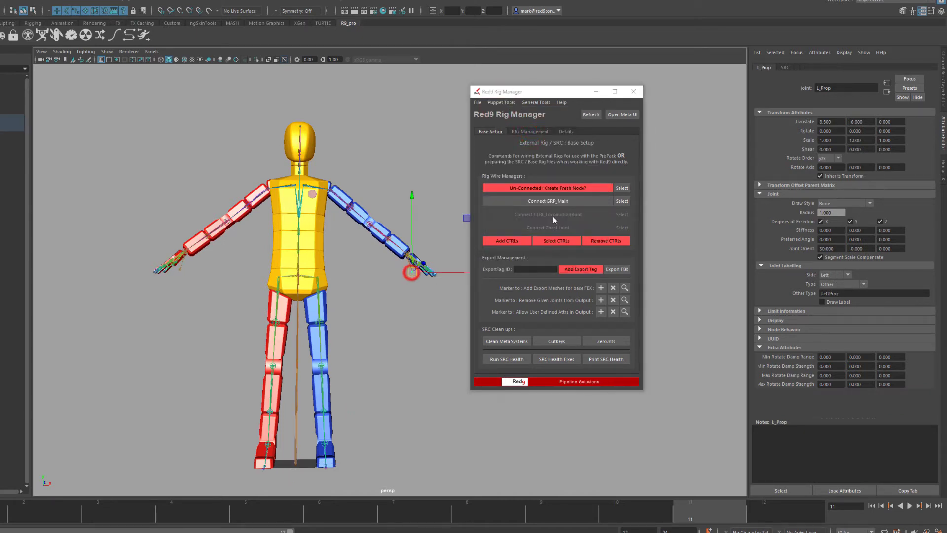
pyautogui.click(501, 102)
pyautogui.click(528, 129)
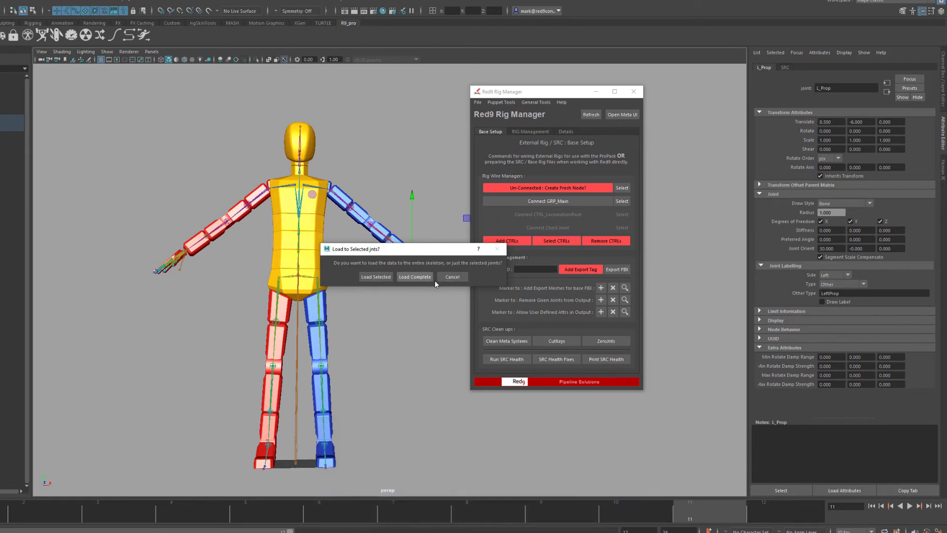
pyautogui.click(453, 277)
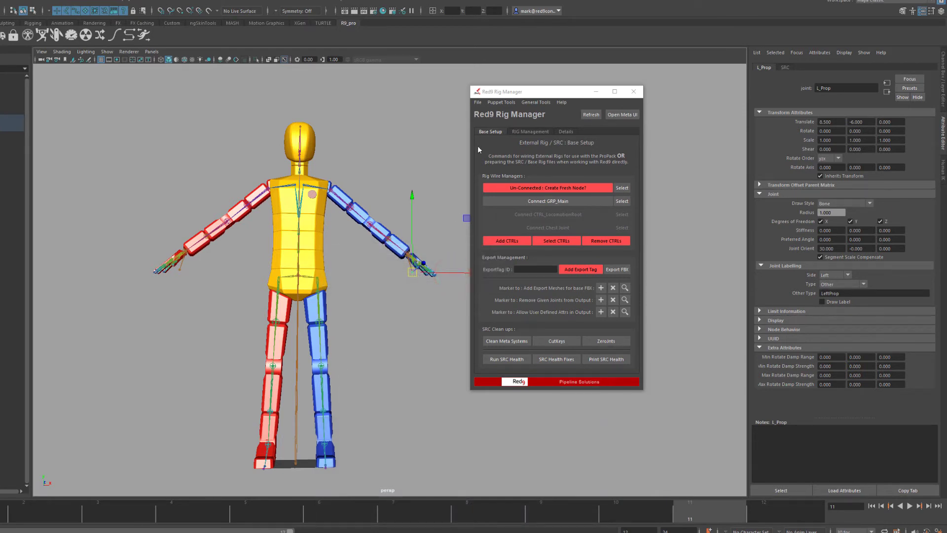
# - Load ALL + jntOrients onto the selected joints only, accepting the warning and choosing _b_pose.pose
pyautogui.click(501, 102)
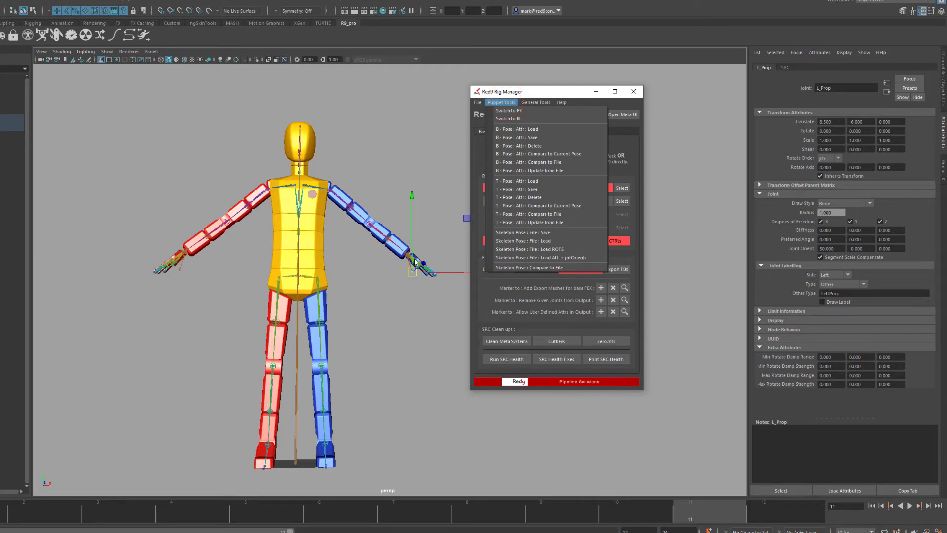
pyautogui.click(555, 256)
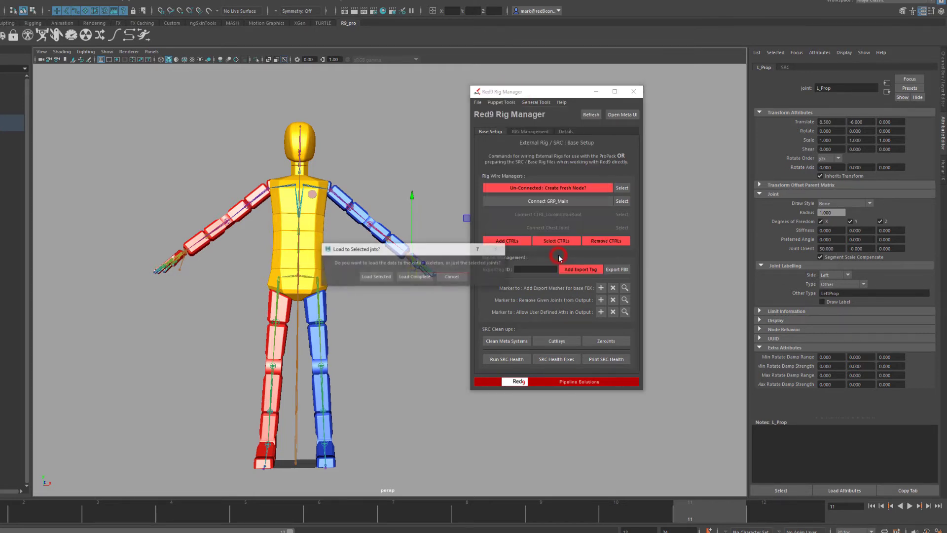
pyautogui.click(365, 277)
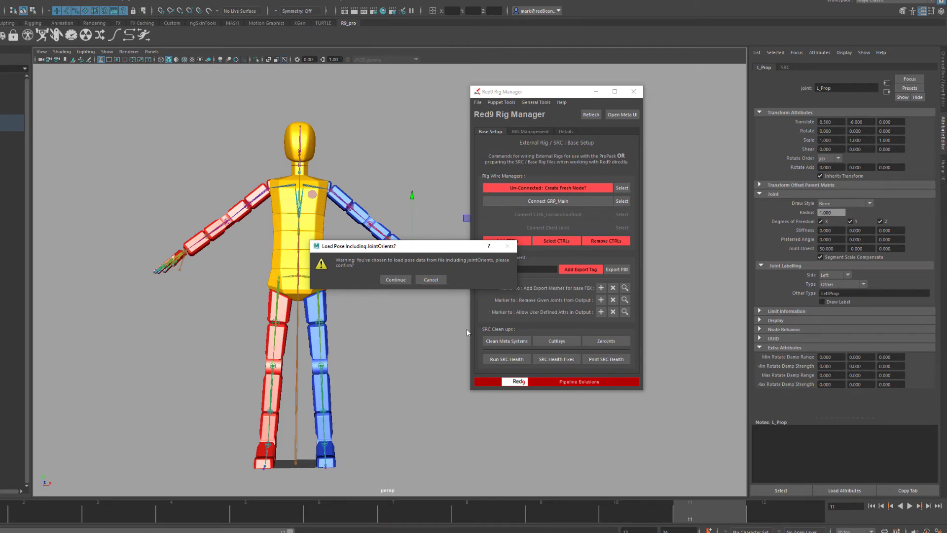
pyautogui.click(395, 279)
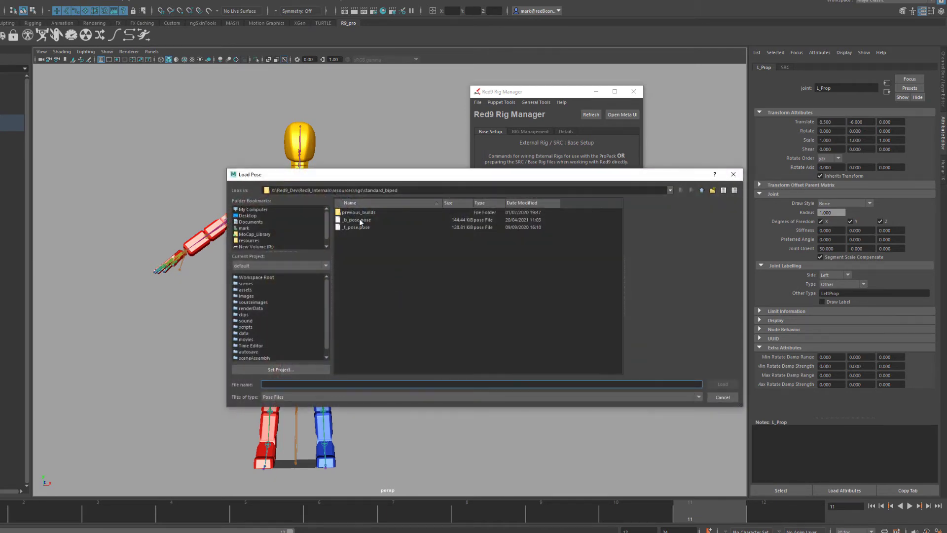
pyautogui.click(359, 220)
pyautogui.click(360, 219)
# - Confirm the pose load, check L_Prop's Joint Orient X, and compare the bind pose to current
pyautogui.click(466, 302)
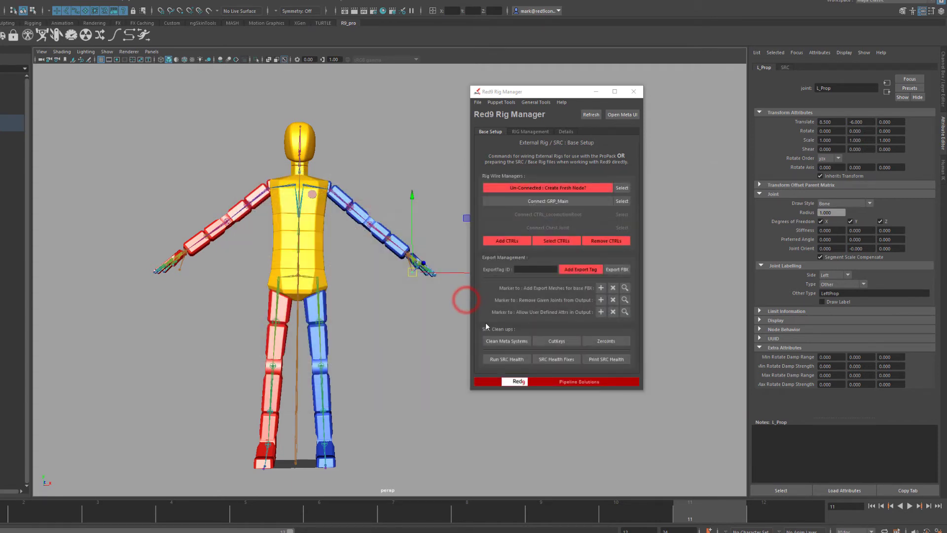
pyautogui.click(831, 248)
pyautogui.click(507, 102)
pyautogui.click(590, 155)
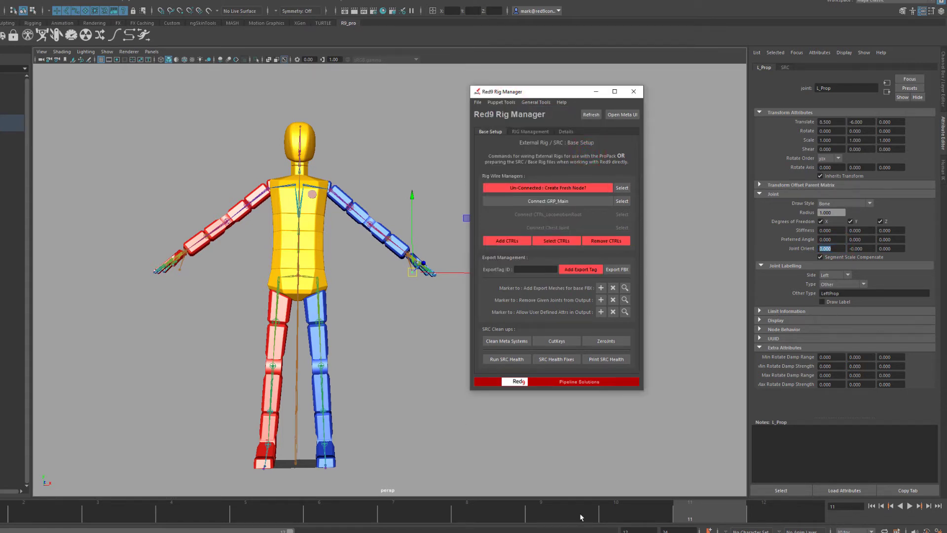
# - Close the pose commands, clear the selection and select the Locomotion root joint
pyautogui.click(501, 102)
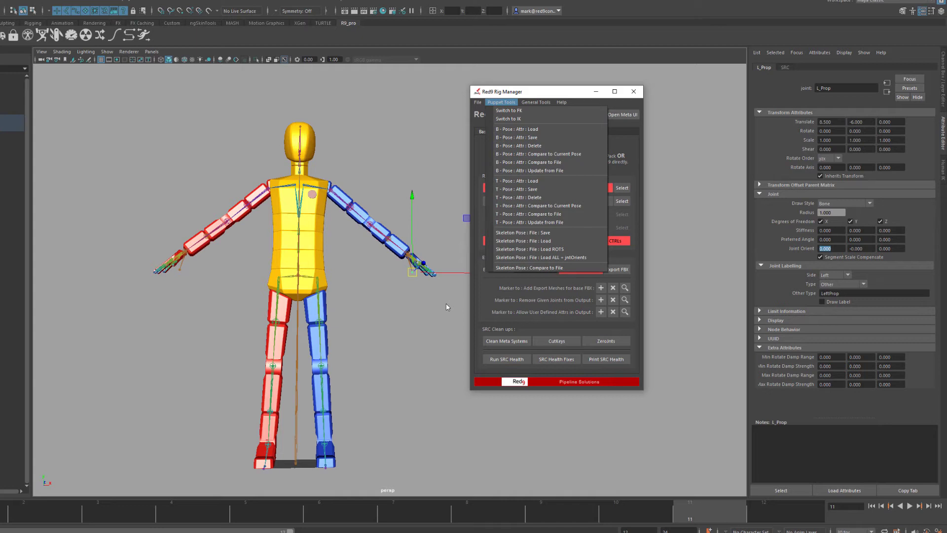
pyautogui.click(427, 355)
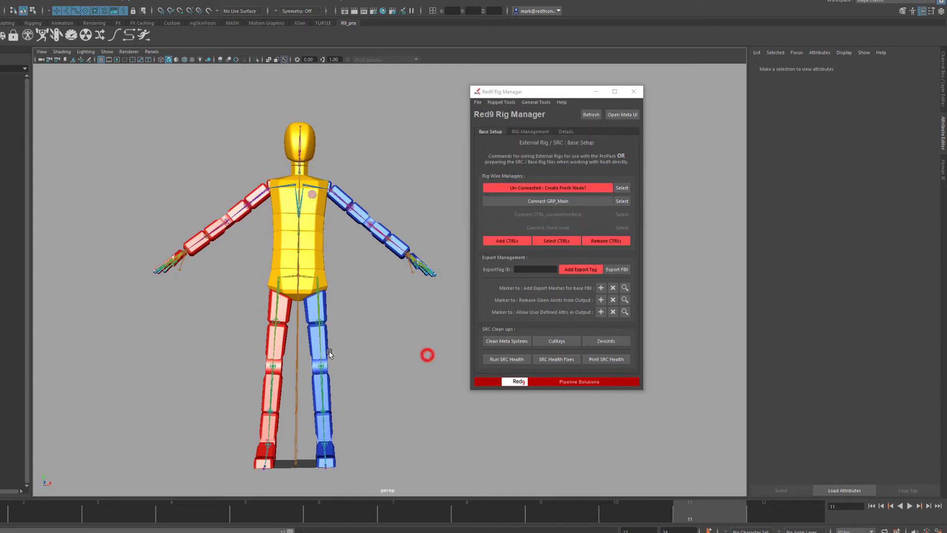
pyautogui.click(295, 352)
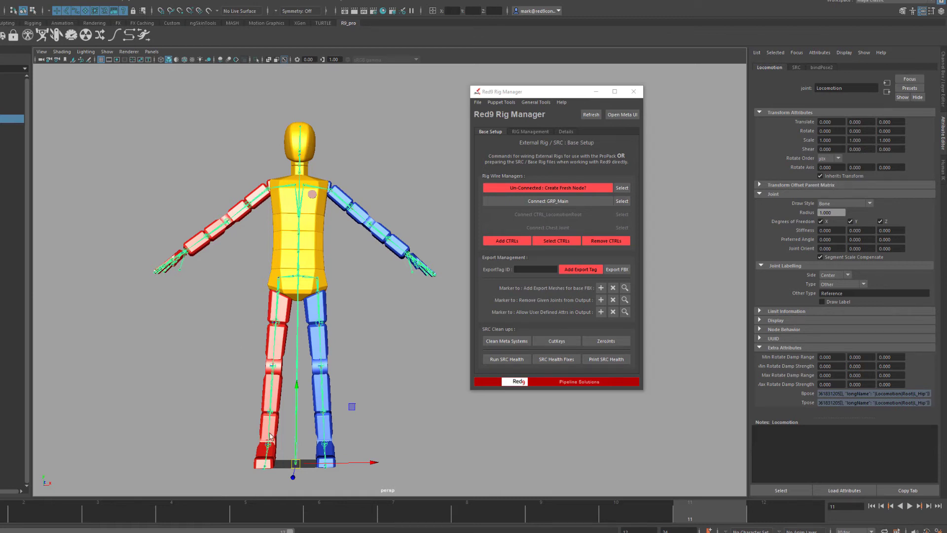
# - Save the skeleton's pose from Locomotion using Skeleton Pose : File : Save
pyautogui.click(502, 102)
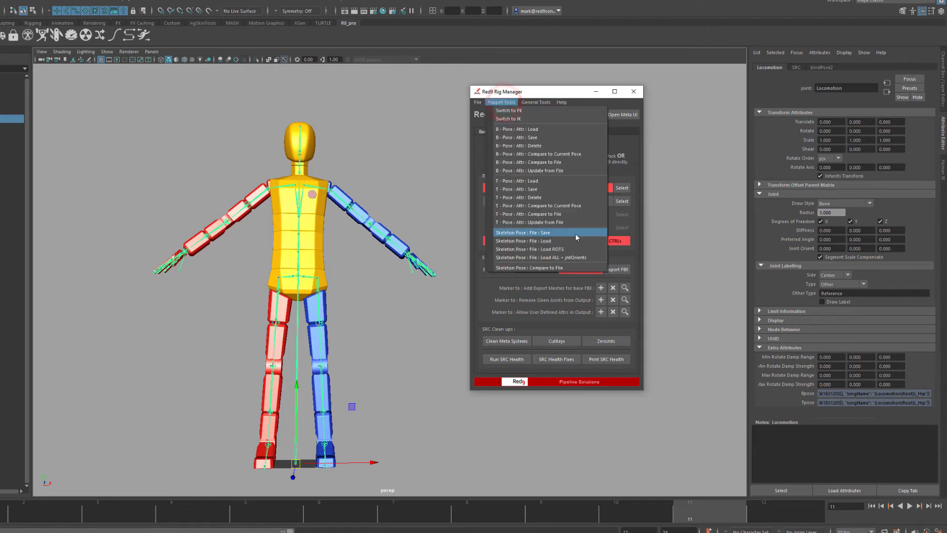
pyautogui.click(564, 233)
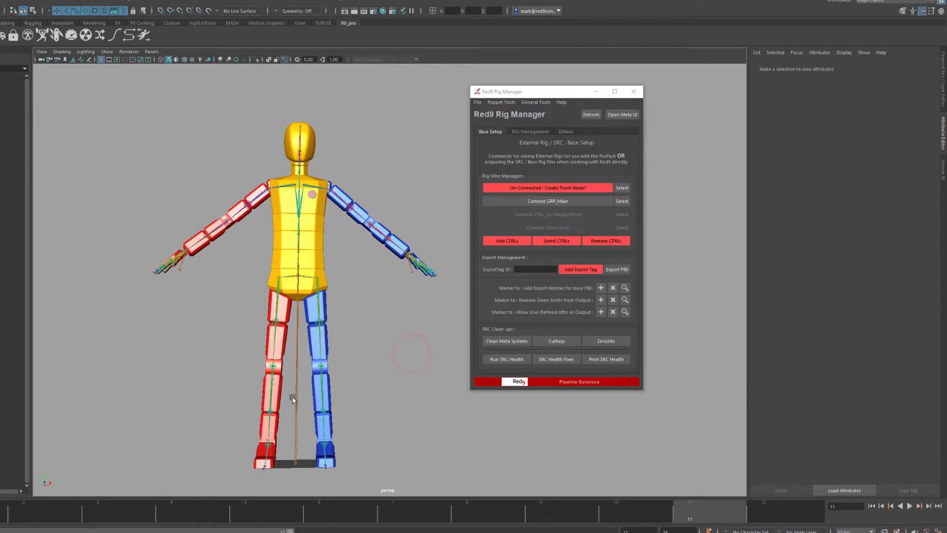
pyautogui.click(502, 102)
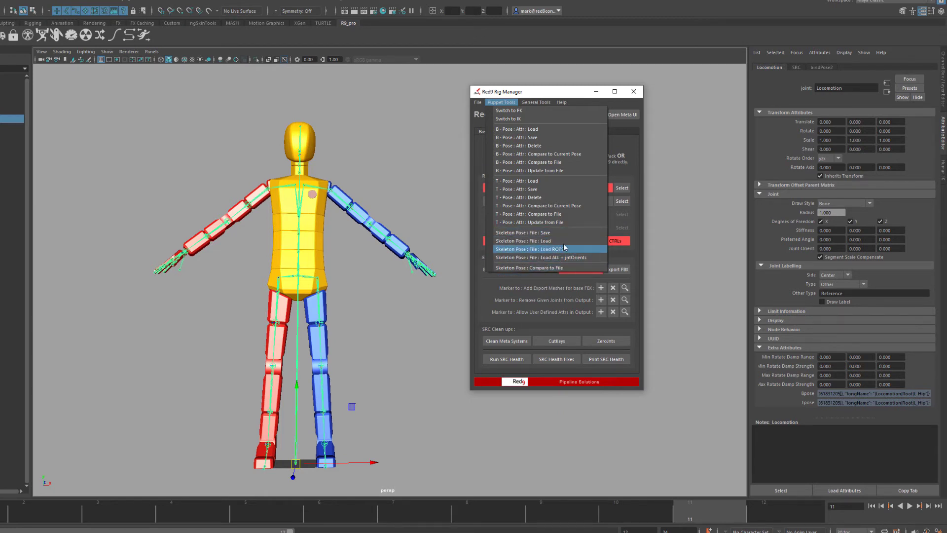
# - Run Skeleton Pose : File : Load ROTS and inspect the L_Hip and L_Arm_Lower joints
pyautogui.click(499, 102)
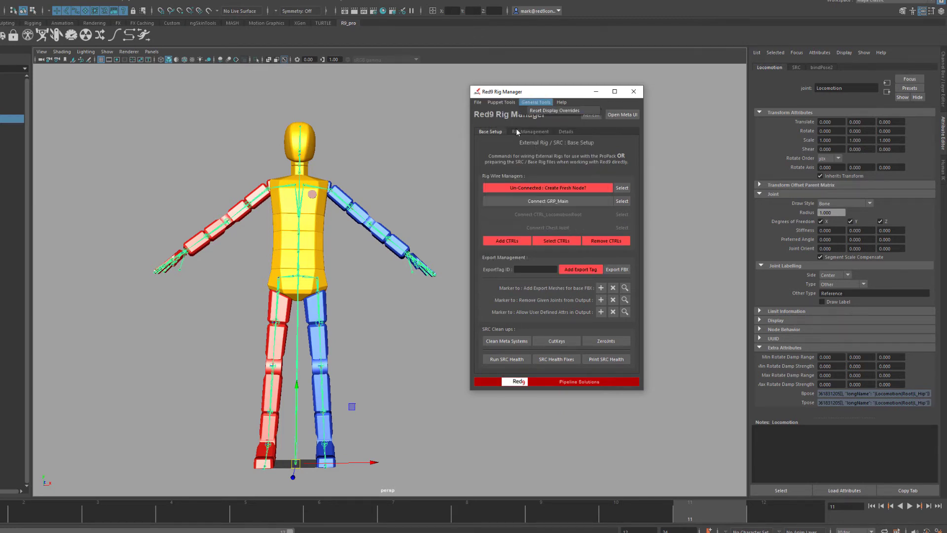
pyautogui.click(501, 101)
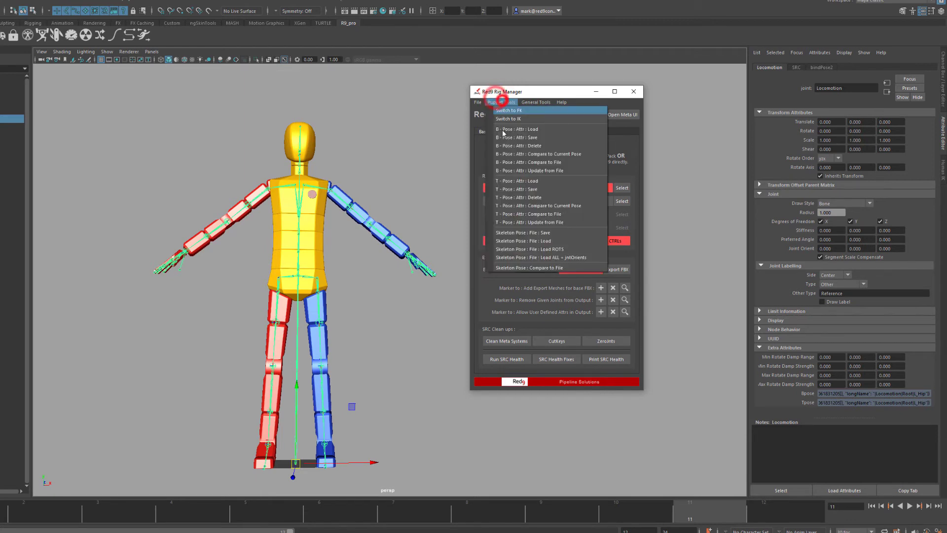
pyautogui.click(537, 249)
pyautogui.click(327, 328)
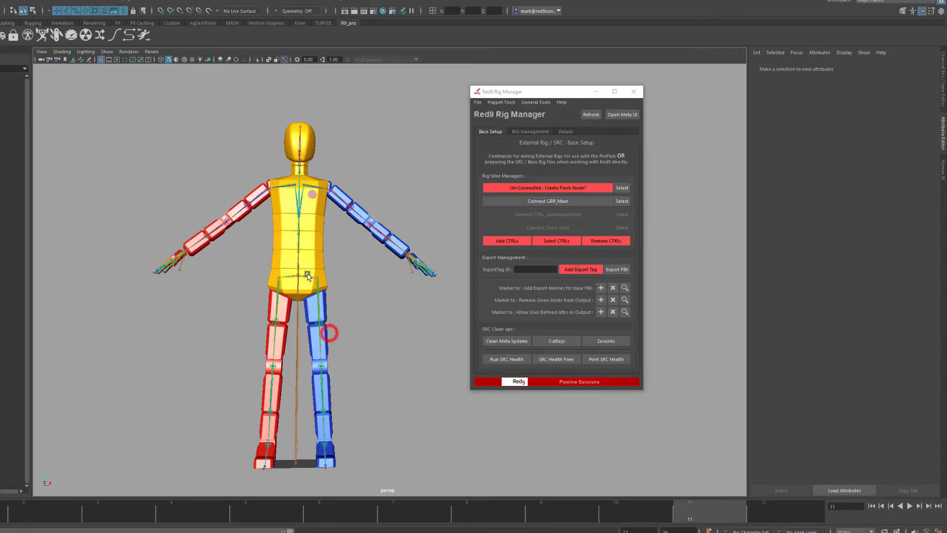
pyautogui.click(304, 270)
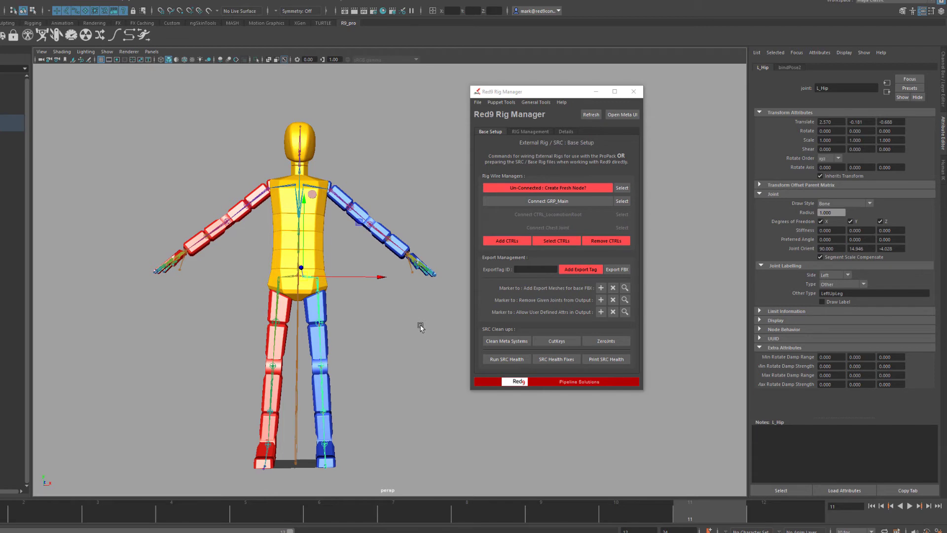
pyautogui.click(381, 230)
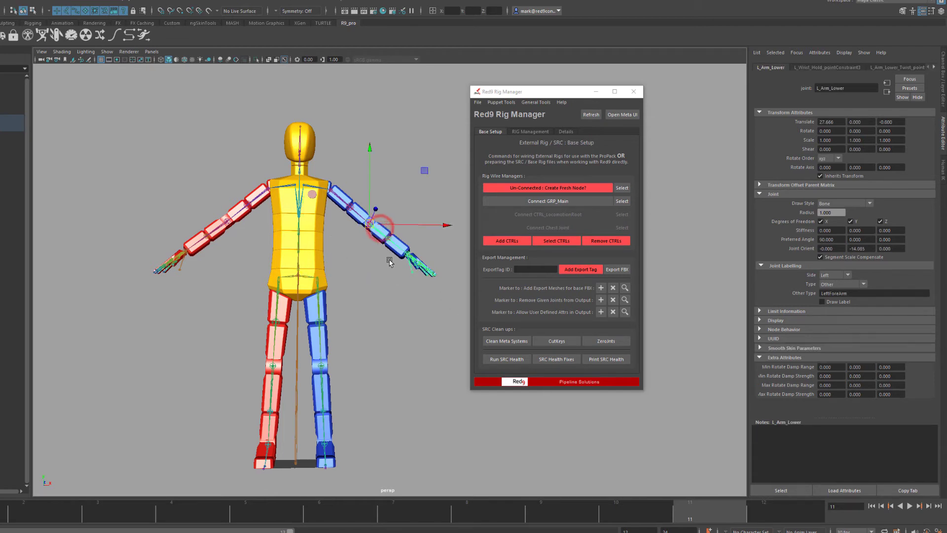
pyautogui.rightClick(400, 274)
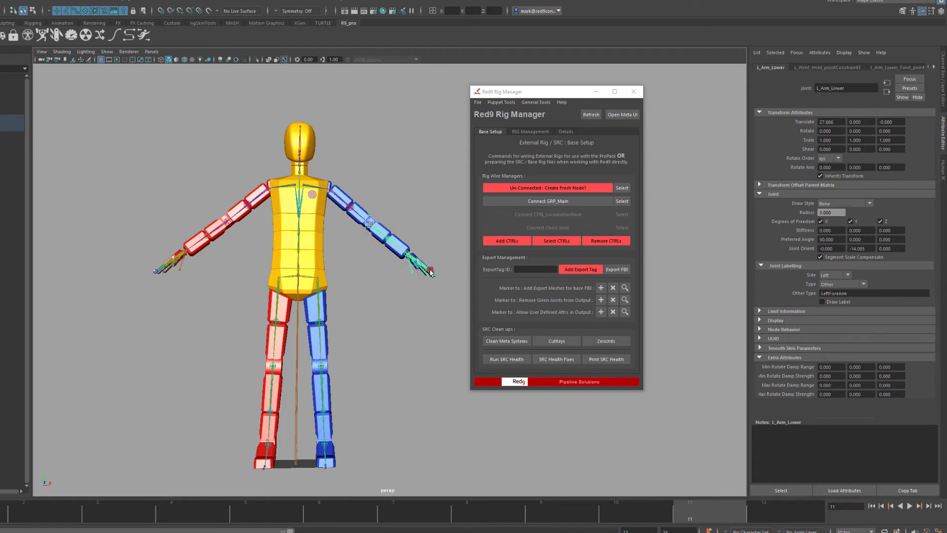
pyautogui.click(413, 339)
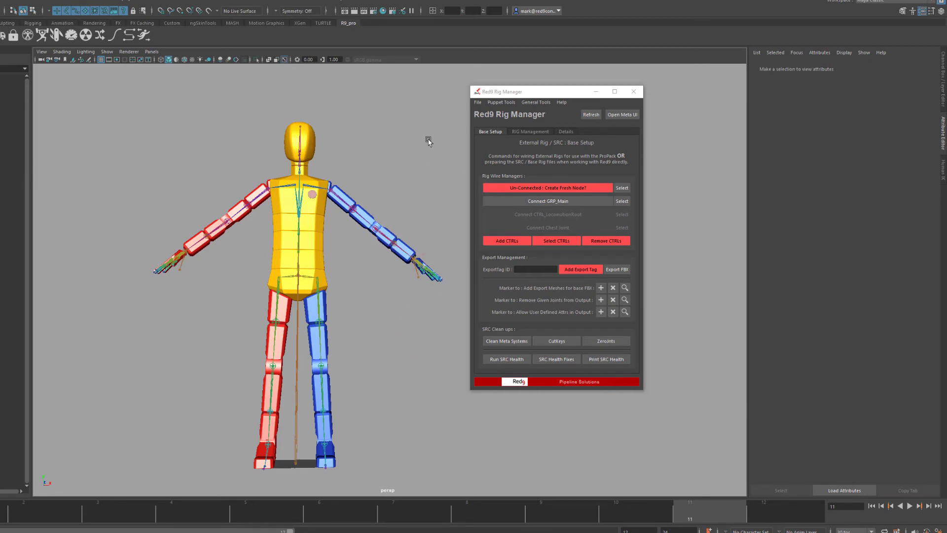
# - Run Skeleton Pose : File : Load and reselect the Locomotion root joint
pyautogui.click(500, 102)
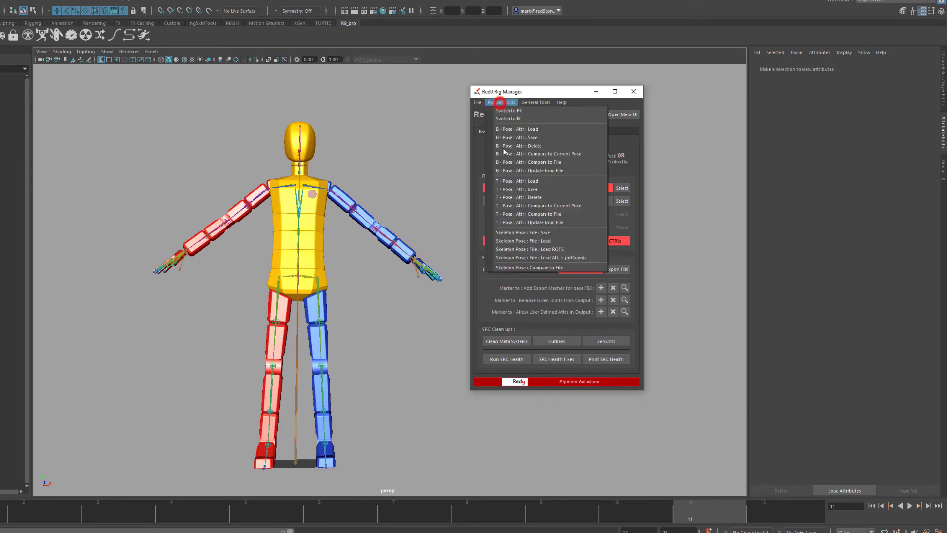
pyautogui.click(540, 242)
pyautogui.click(511, 102)
pyautogui.click(375, 356)
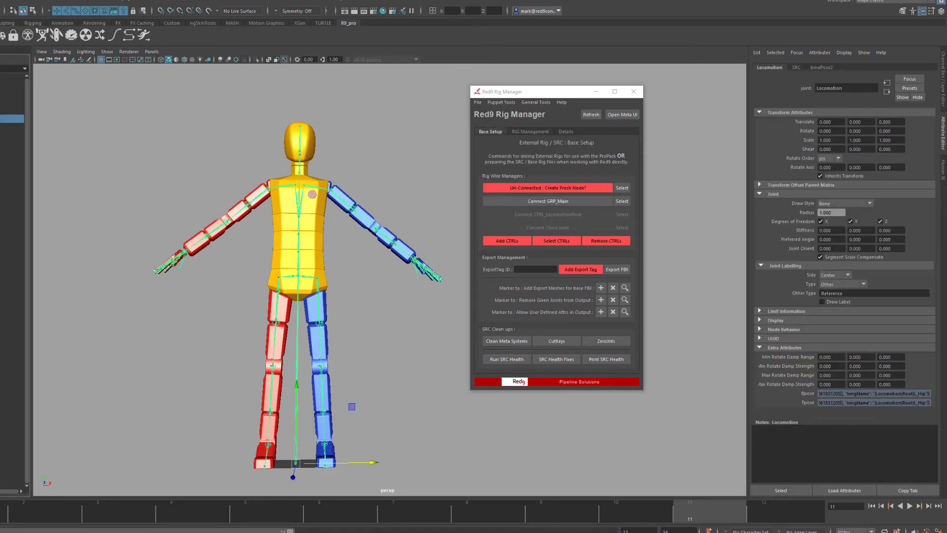
# - Discard the current scene without saving and load the DEMO : Load RIG demo scene
pyautogui.click(413, 278)
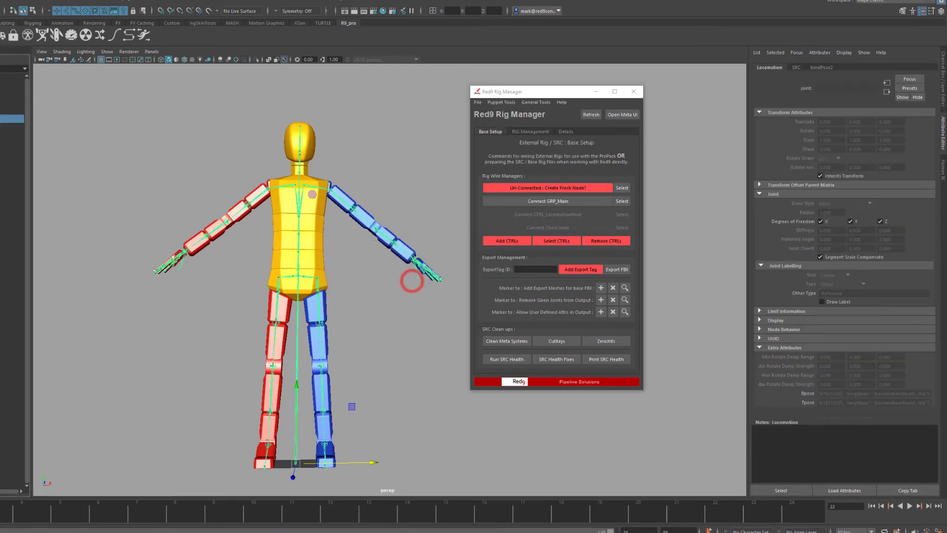
pyautogui.click(313, 1)
pyautogui.moveTo(331, 147)
pyautogui.moveTo(411, 150)
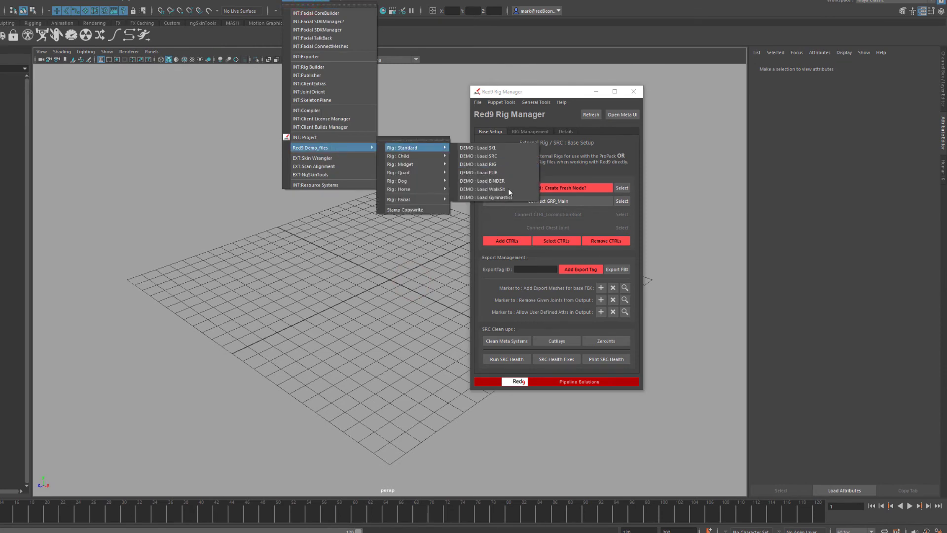
pyautogui.click(503, 167)
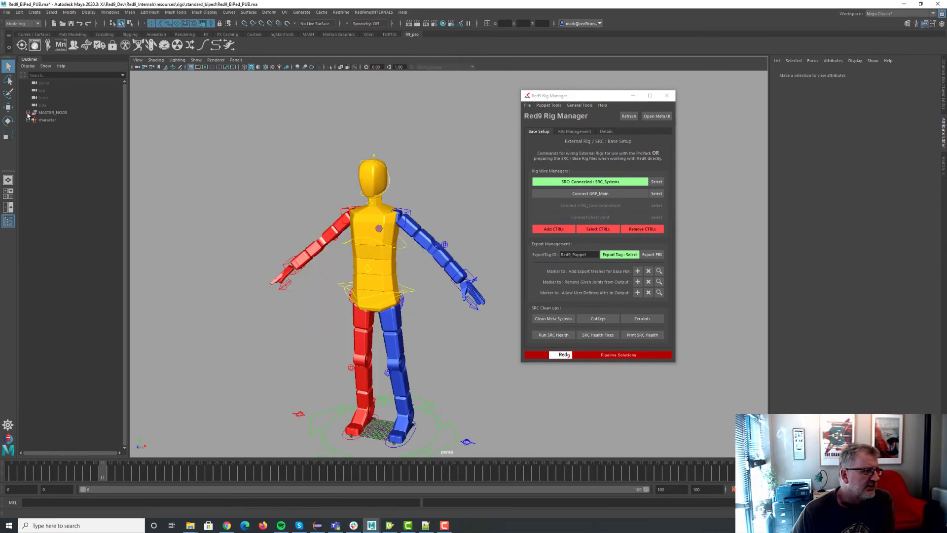
# - Duplicate the Locomotion joint hierarchy and move Locomotion1 out to world level
pyautogui.click(28, 113)
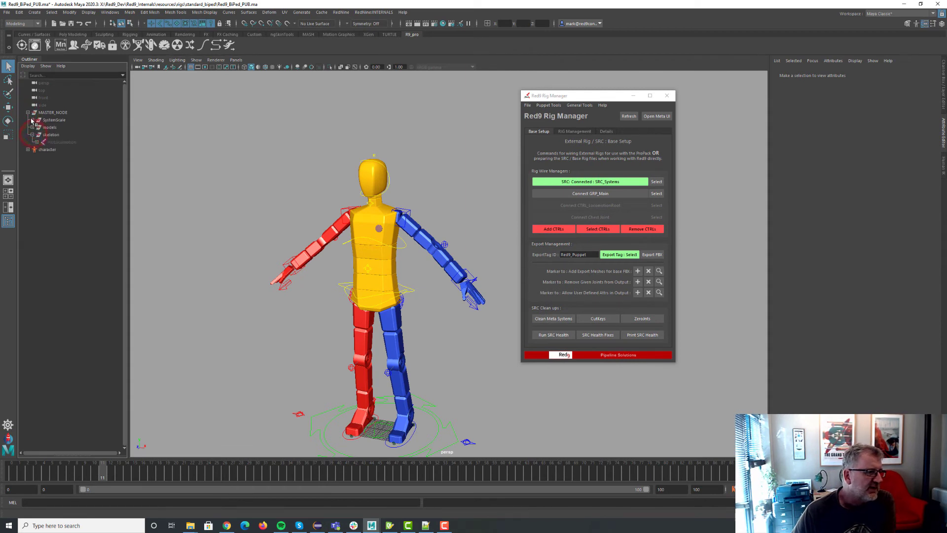
pyautogui.click(31, 120)
pyautogui.click(59, 128)
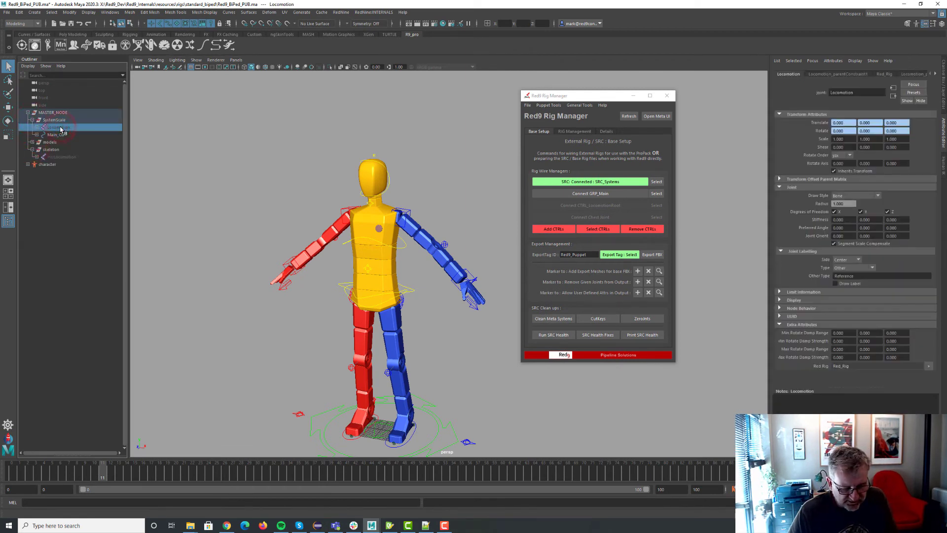
pyautogui.hotkey('ctrl', 'd')
pyautogui.moveTo(60, 143); pyautogui.dragTo(68, 228, button='middle')
# - Delete MASTER_NODE along with the original rig and character meshes
pyautogui.click(51, 112)
pyautogui.click(27, 112)
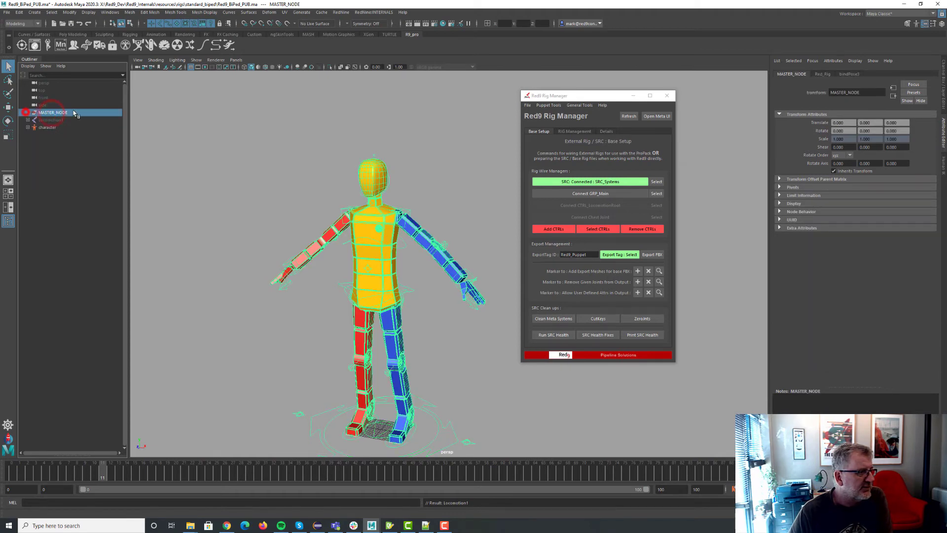
pyautogui.click(942, 101)
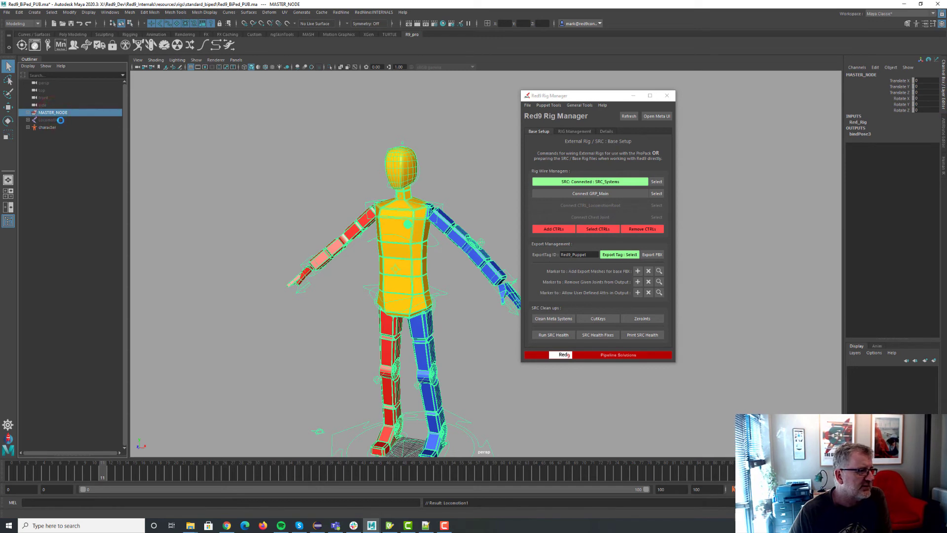
pyautogui.press('Delete')
# - Select Locomotion1, expand it to show Root and Camera, and open its display settings
pyautogui.click(49, 112)
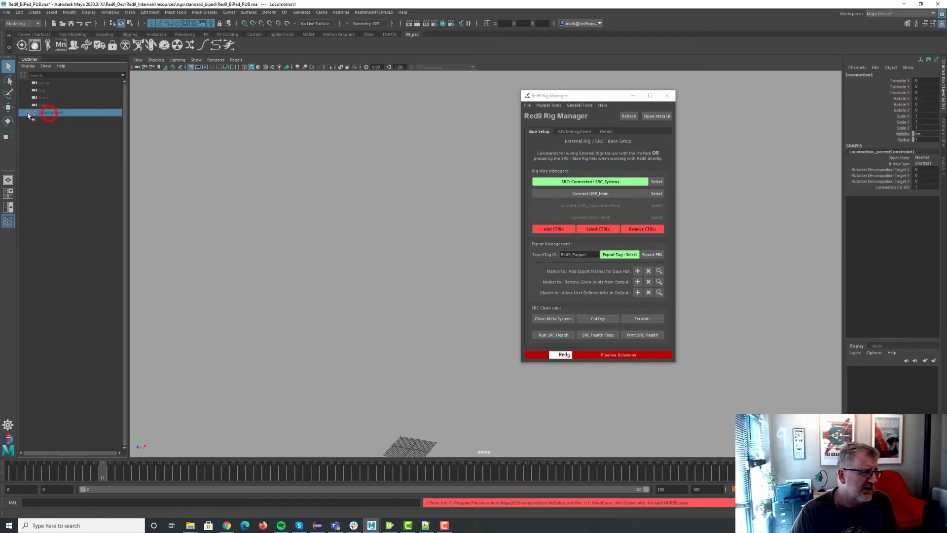
pyautogui.click(28, 112)
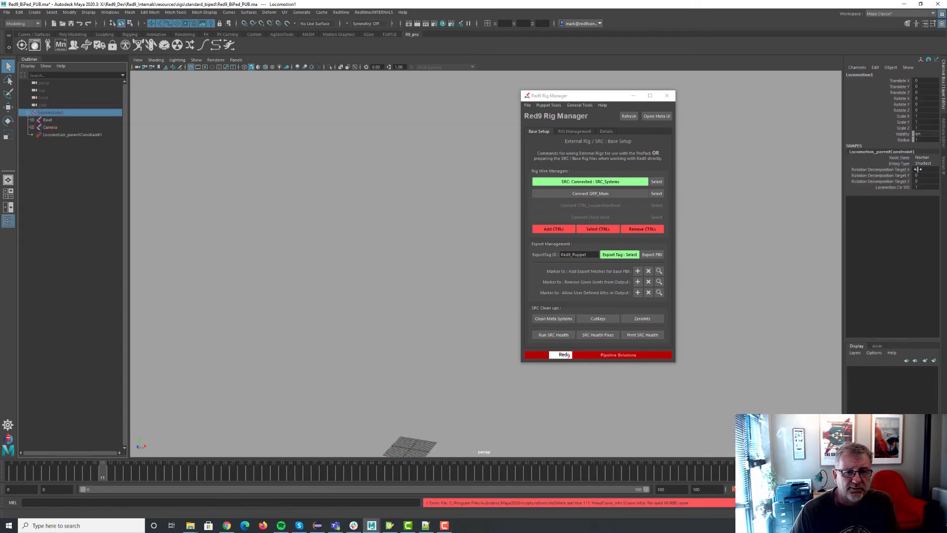
pyautogui.click(944, 140)
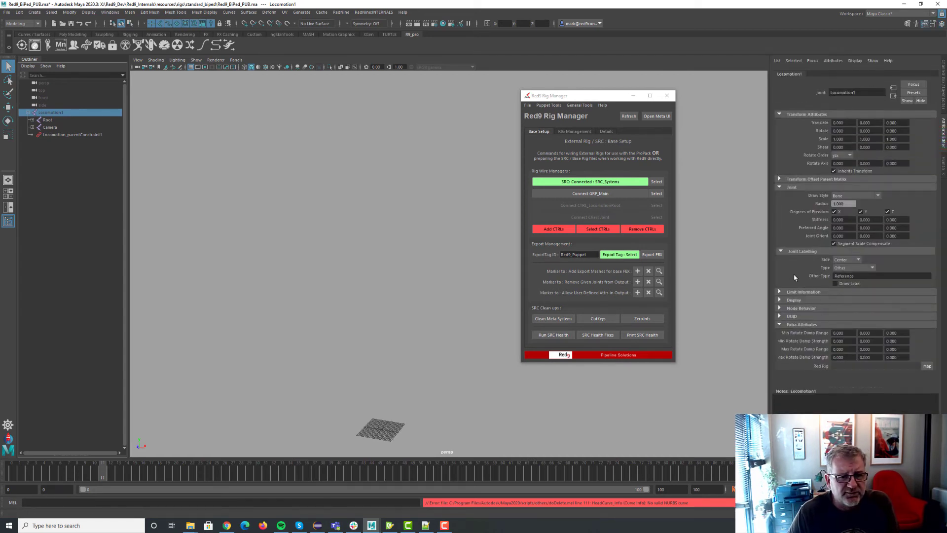
pyautogui.click(794, 300)
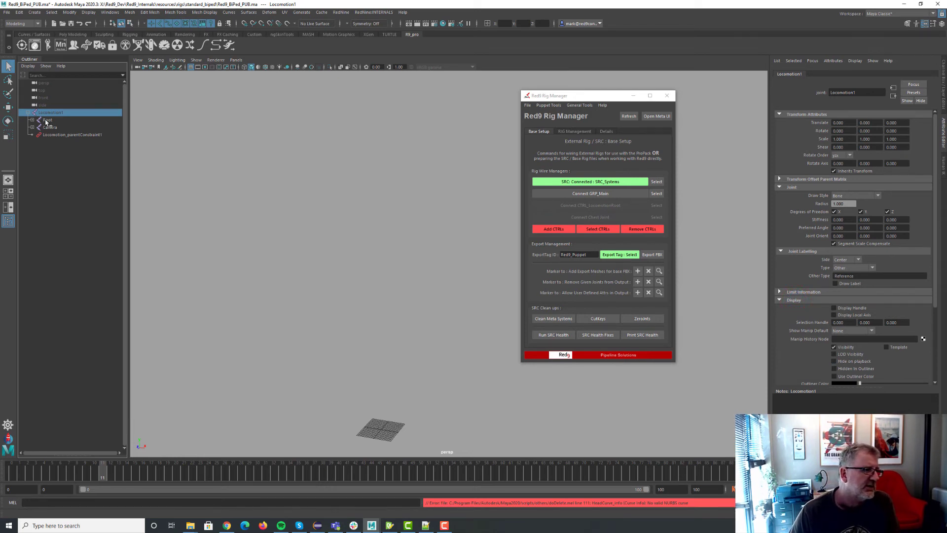
# - Enable Root's drawing overrides with Display Type Reference, then reselect Locomotion1
pyautogui.click(48, 120)
pyautogui.scroll(-5, 821, 264)
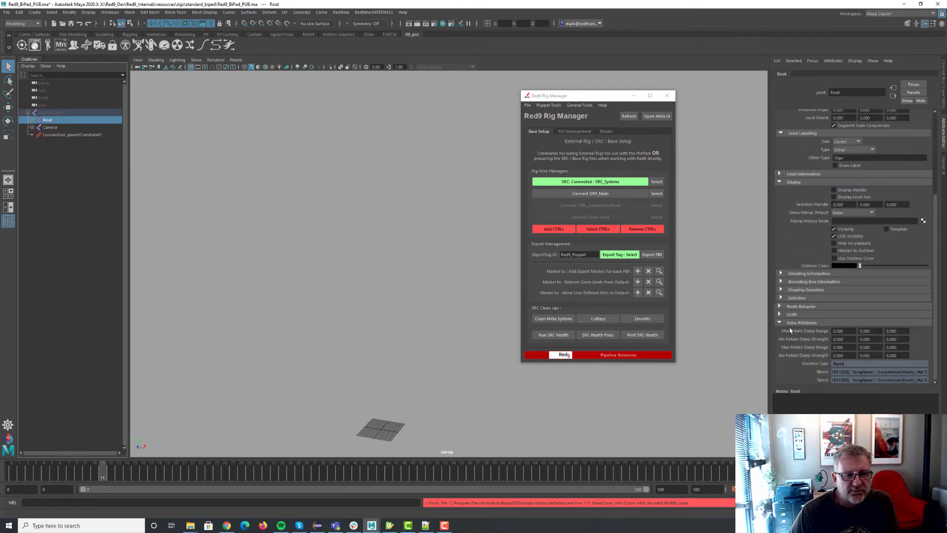
pyautogui.click(801, 291)
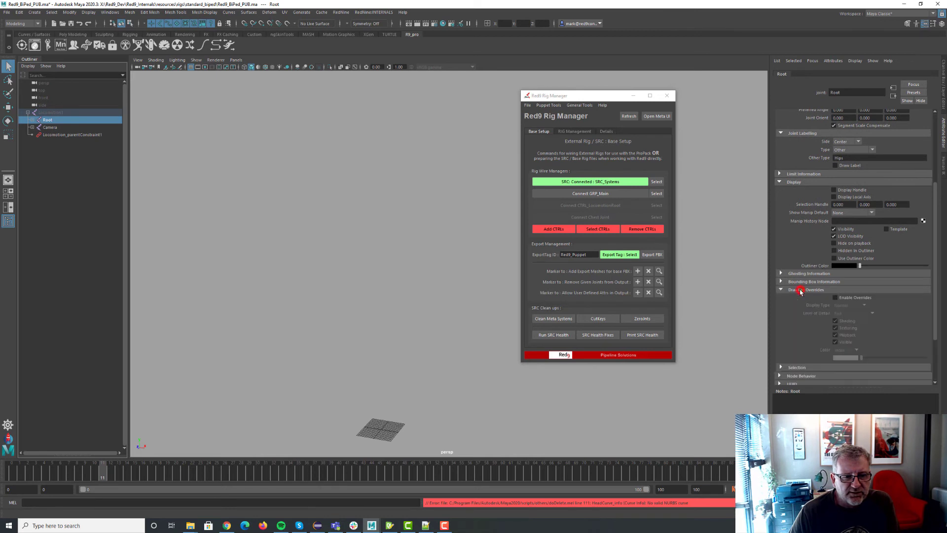
pyautogui.click(861, 297)
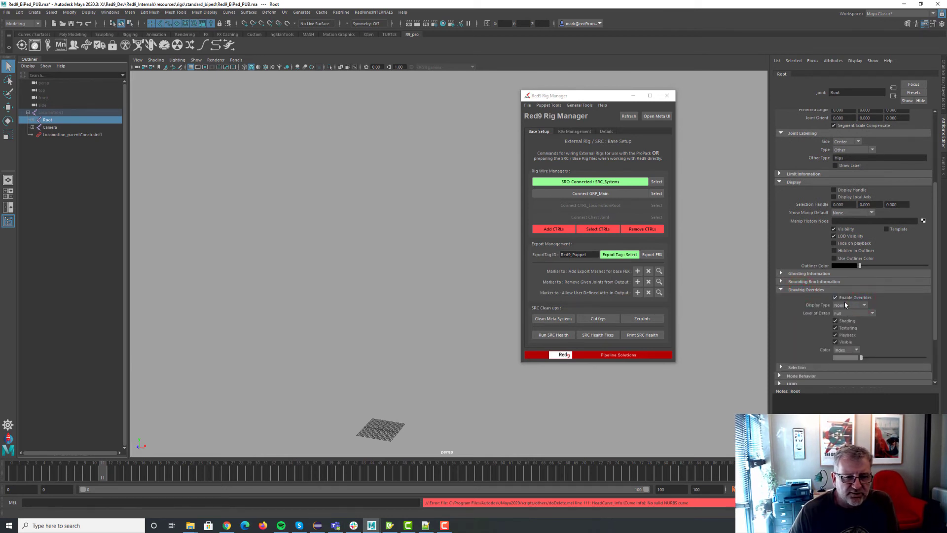
pyautogui.click(849, 305)
pyautogui.click(845, 328)
pyautogui.click(835, 297)
pyautogui.click(46, 113)
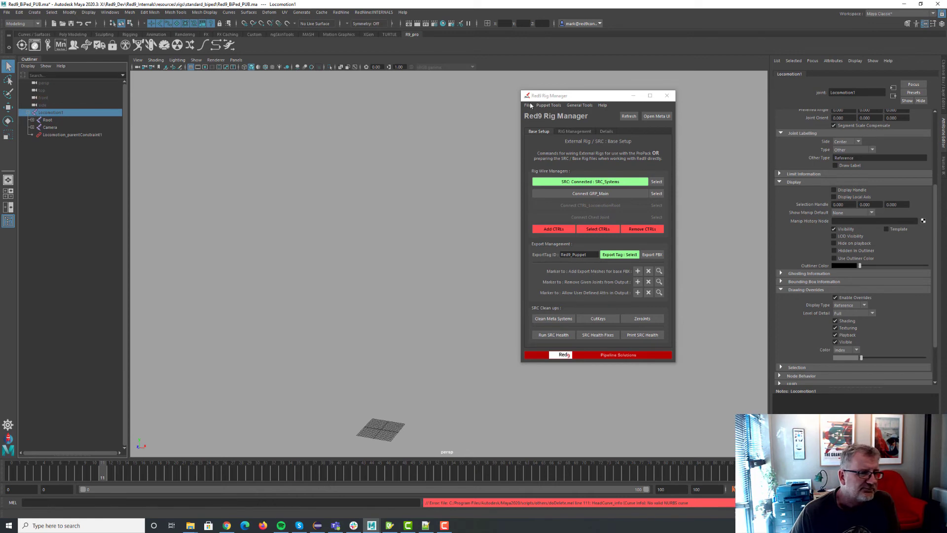
pyautogui.moveTo(575, 95); pyautogui.dragTo(711, 102)
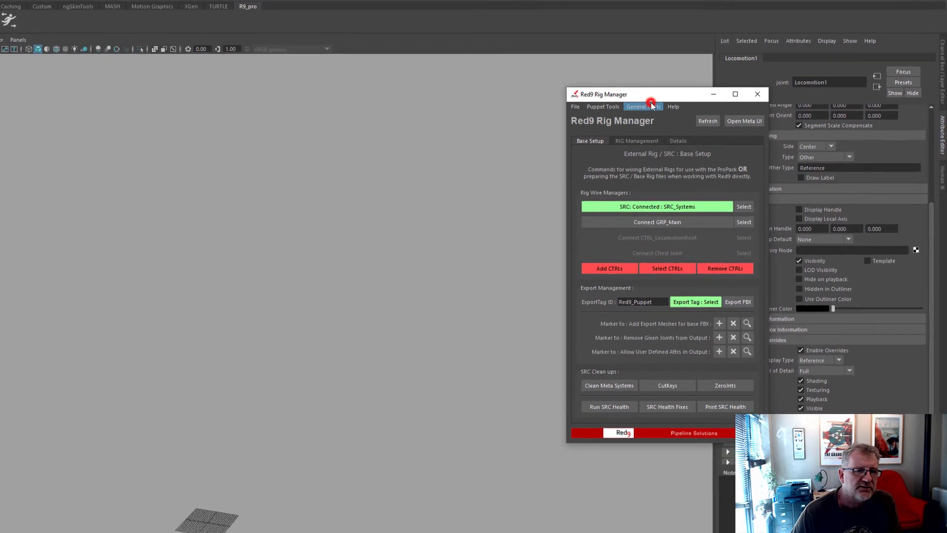
# - Run General Tools > Reset Display Overrides on the complete hierarchy, then select Locomotion1 in the viewport
pyautogui.click(718, 111)
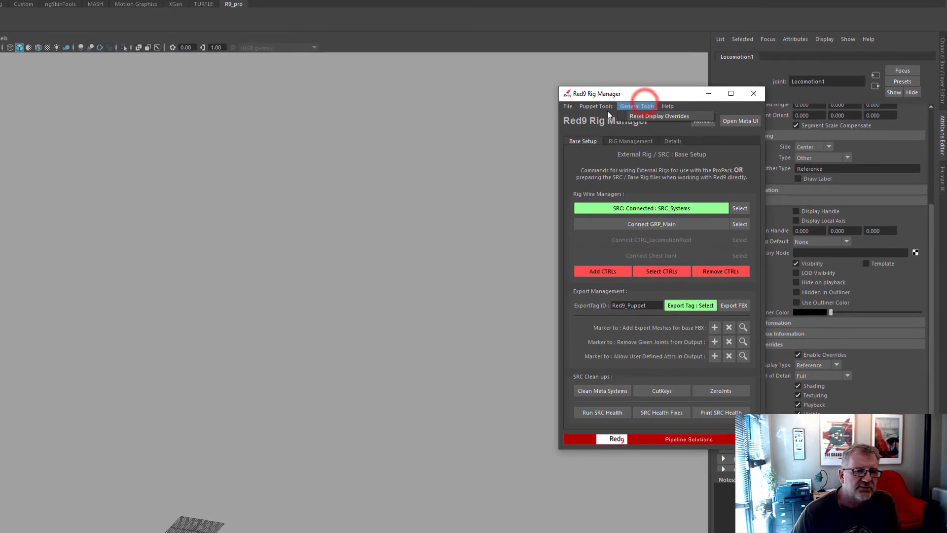
pyautogui.click(691, 117)
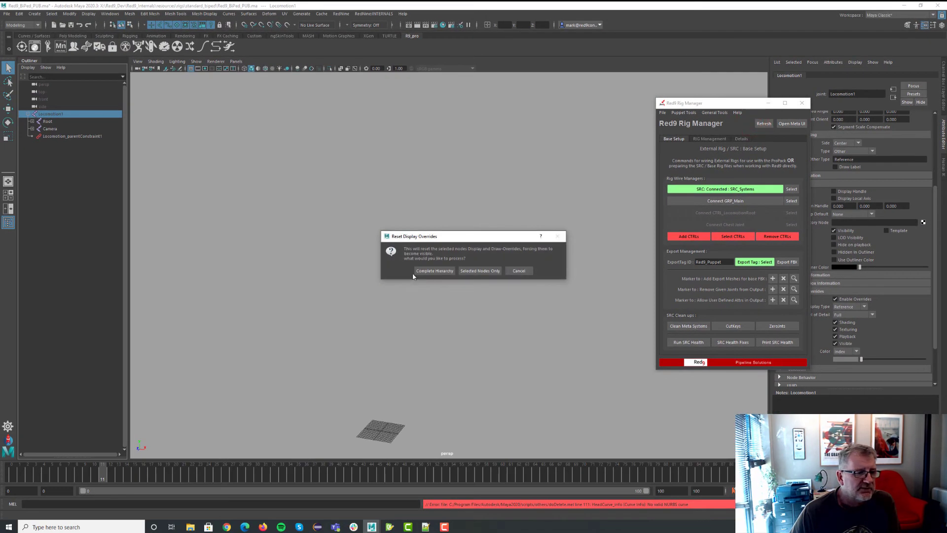
pyautogui.click(437, 272)
pyautogui.click(444, 332)
pyautogui.click(414, 222)
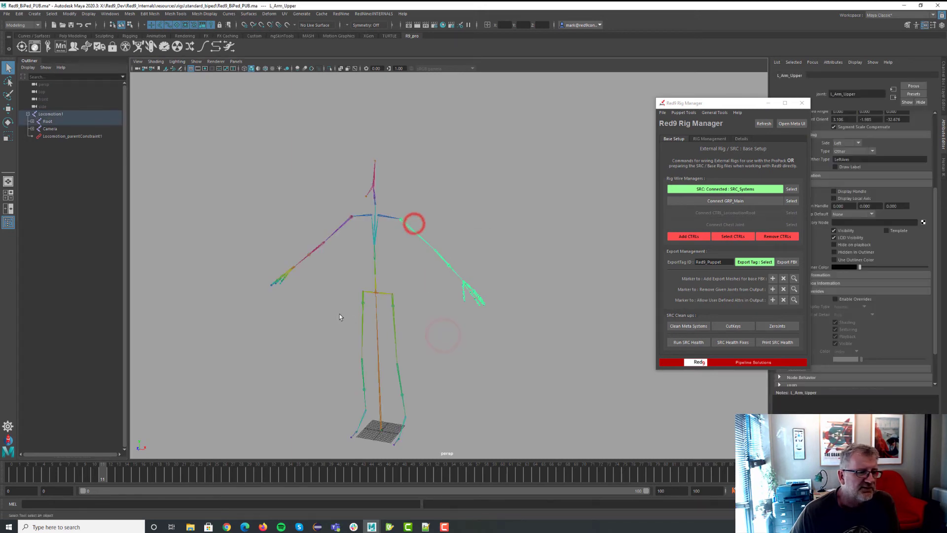
pyautogui.click(336, 313)
pyautogui.click(408, 249)
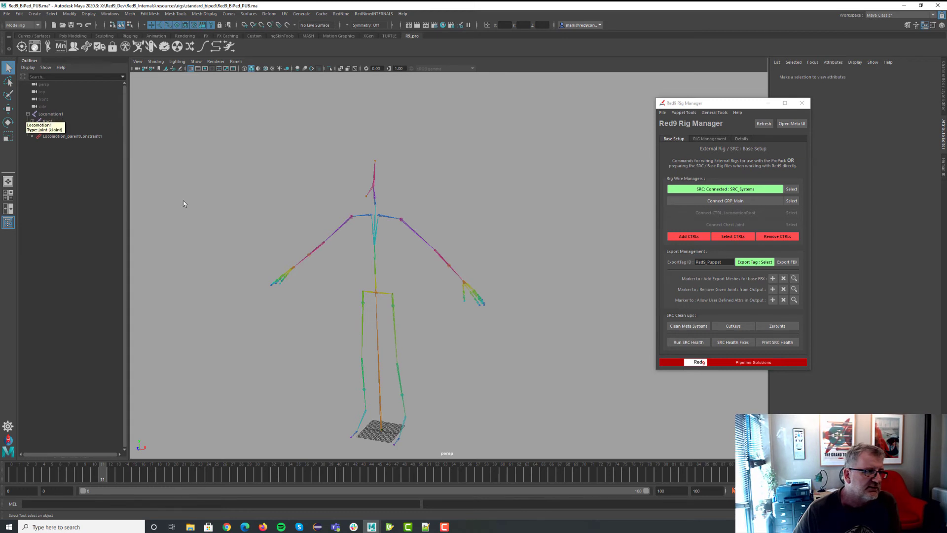
pyautogui.click(374, 333)
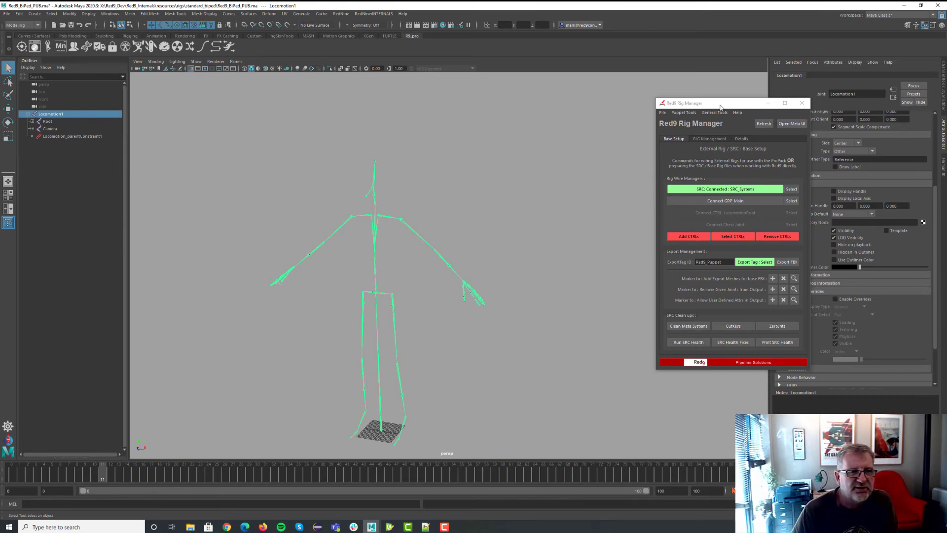
# - Open the Red9 DEMO : Load WalkSit scene and scrub the timeline back to frame 3
pyautogui.moveTo(721, 102); pyautogui.dragTo(611, 113)
pyautogui.click(612, 123)
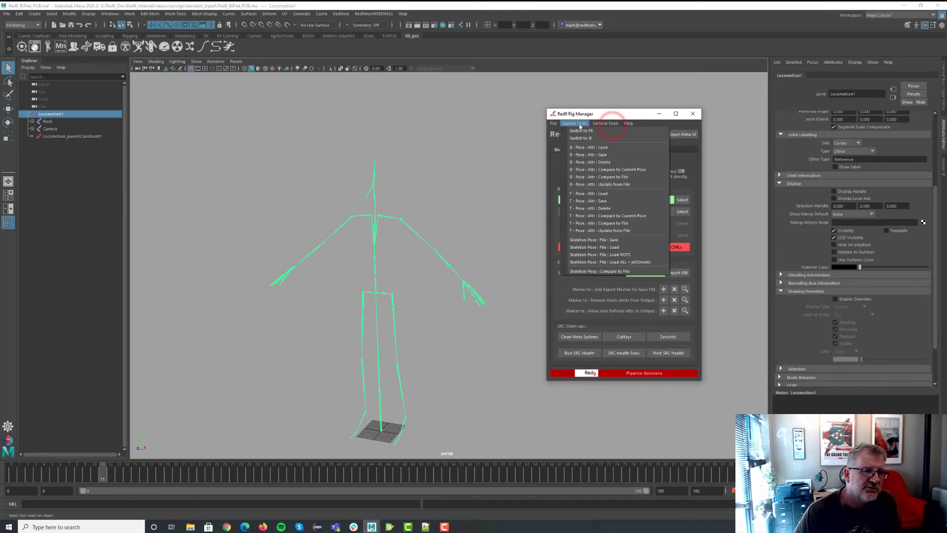
pyautogui.click(600, 114)
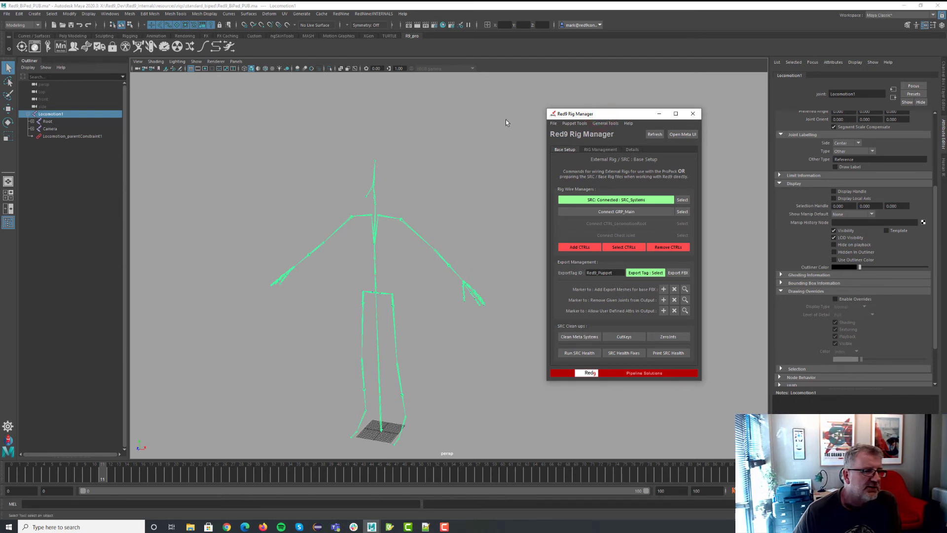
pyautogui.click(372, 13)
pyautogui.moveTo(407, 148)
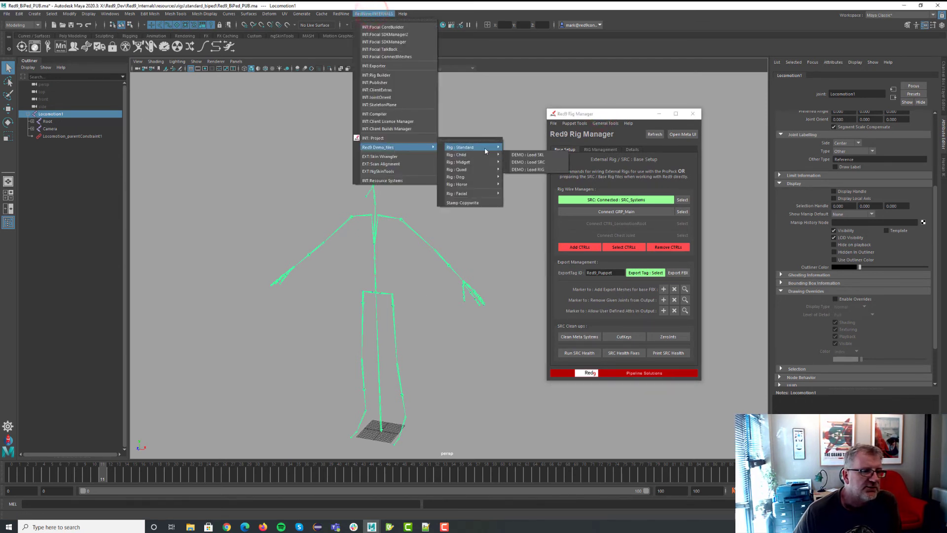
pyautogui.moveTo(484, 147)
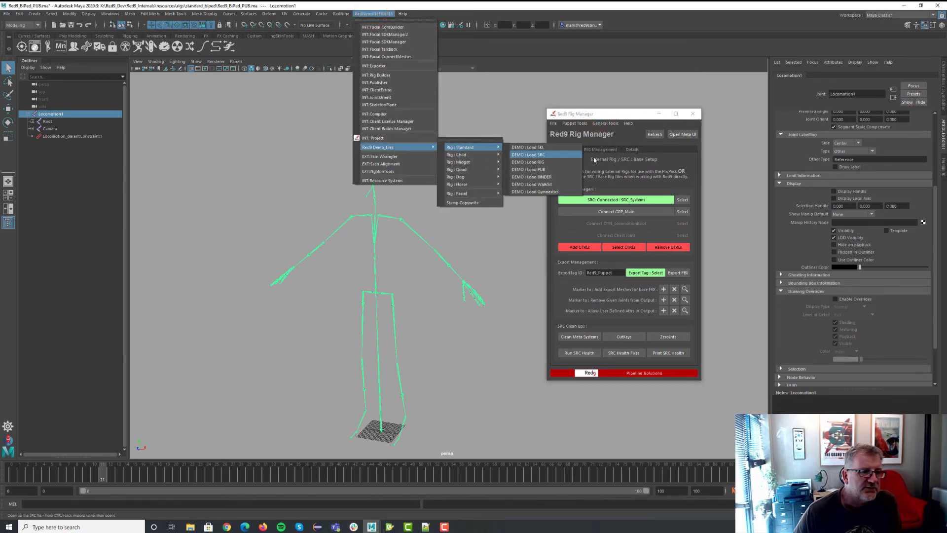
pyautogui.click(561, 185)
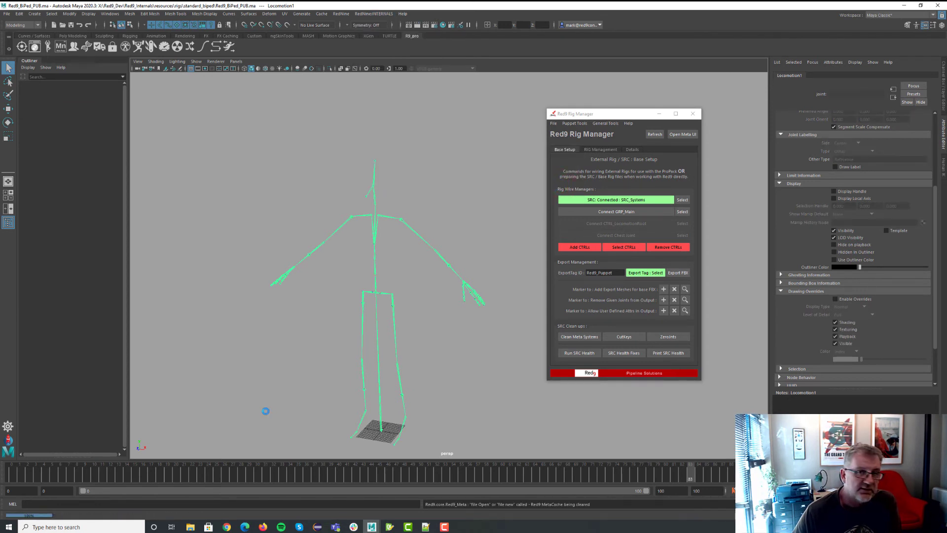
pyautogui.moveTo(596, 114); pyautogui.dragTo(672, 96)
pyautogui.moveTo(25, 476)
pyautogui.mouseDown()
pyautogui.moveTo(410, 476)
pyautogui.moveTo(28, 476)
pyautogui.mouseUp()
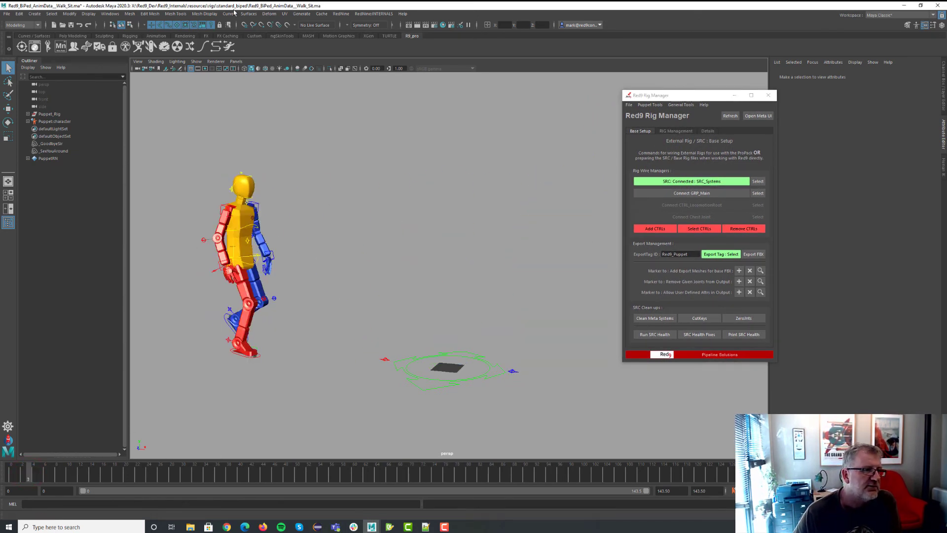
# - Open the Red9 Export Manager from the Red9 ProPack menu
pyautogui.click(341, 14)
pyautogui.moveTo(375, 26)
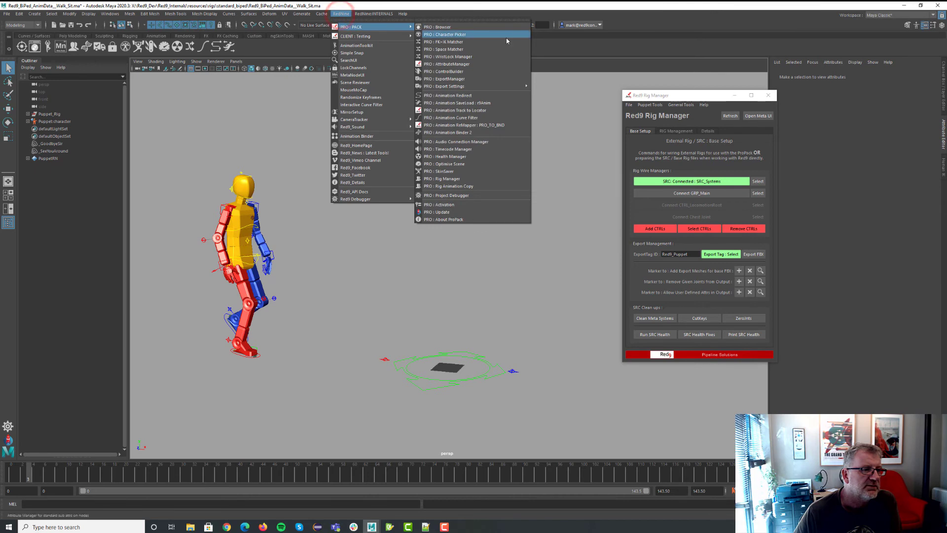
pyautogui.click(488, 79)
pyautogui.moveTo(194, 273); pyautogui.dragTo(285, 269)
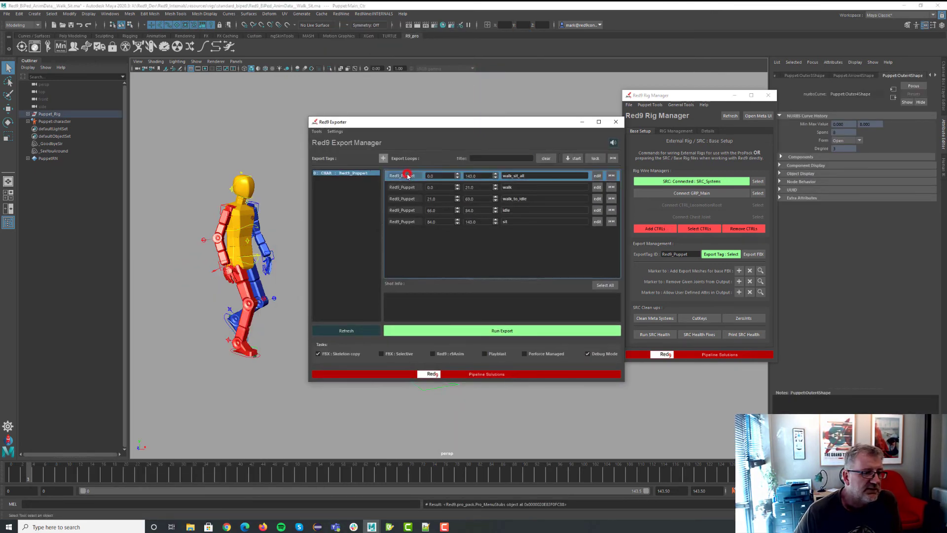
# - Set walk_sit_all's specific root joints to L_Arm and R_Arm with Multiple enabled, and save edits
pyautogui.doubleClick(404, 176)
pyautogui.click(424, 141)
pyautogui.click(330, 84)
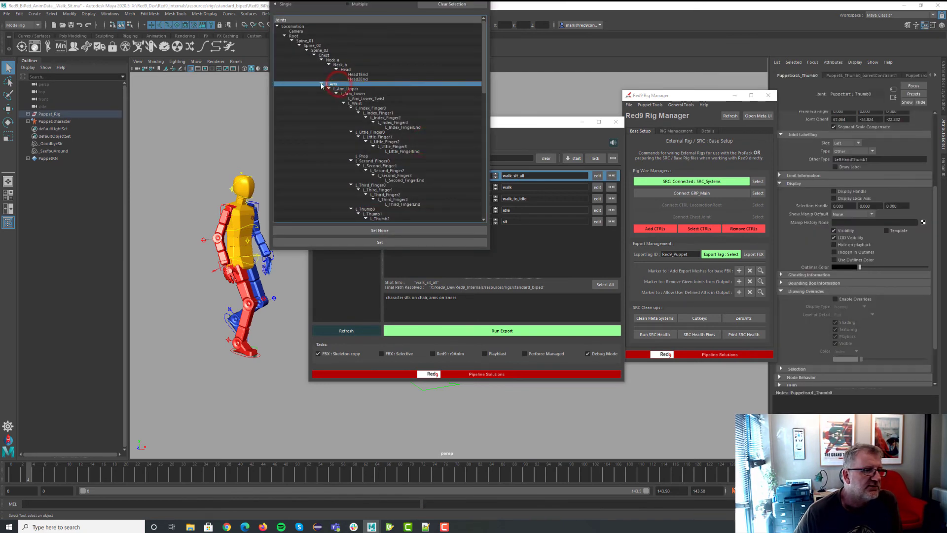
pyautogui.click(321, 84)
pyautogui.click(332, 89)
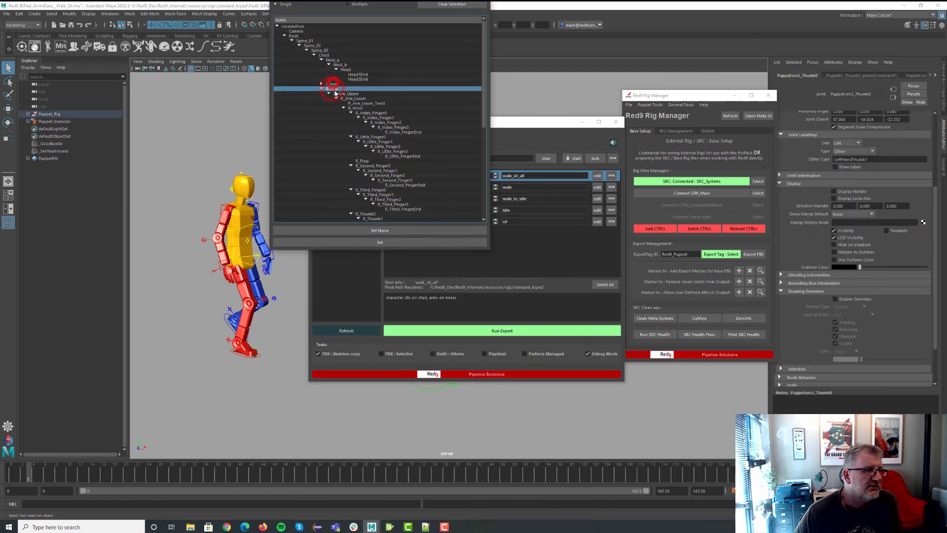
pyautogui.click(351, 4)
pyautogui.click(337, 84)
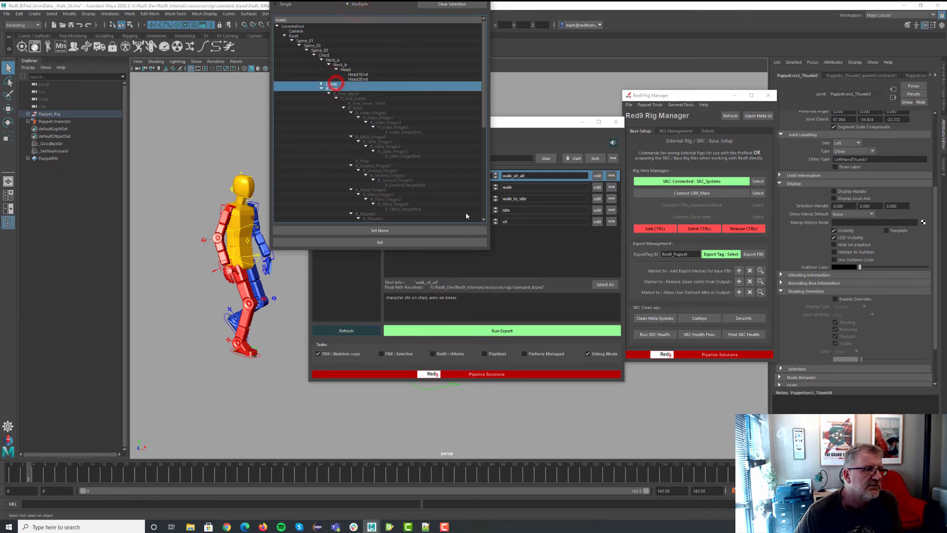
pyautogui.click(380, 242)
pyautogui.click(390, 188)
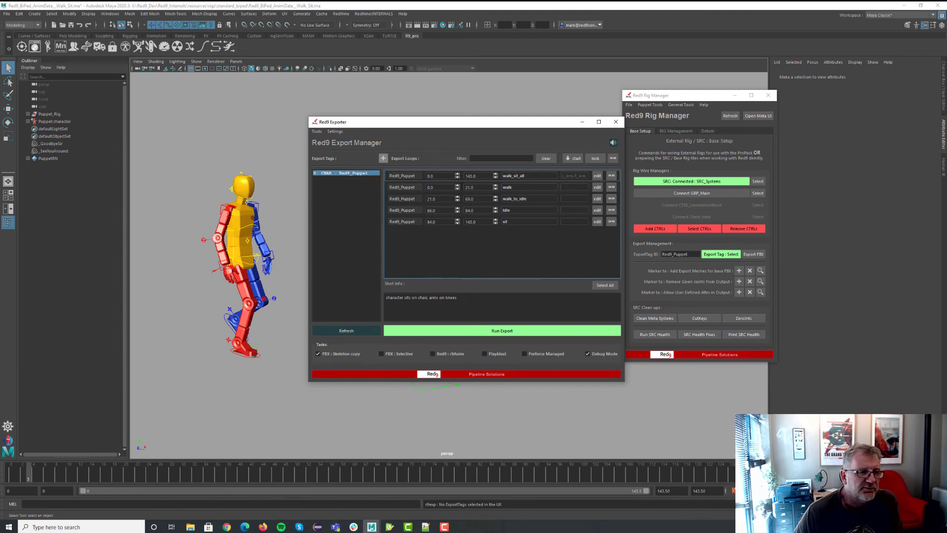
# - Select the walk_sit_all loop, then reload the Red9 systems via the Red9 Debugger
pyautogui.click(407, 176)
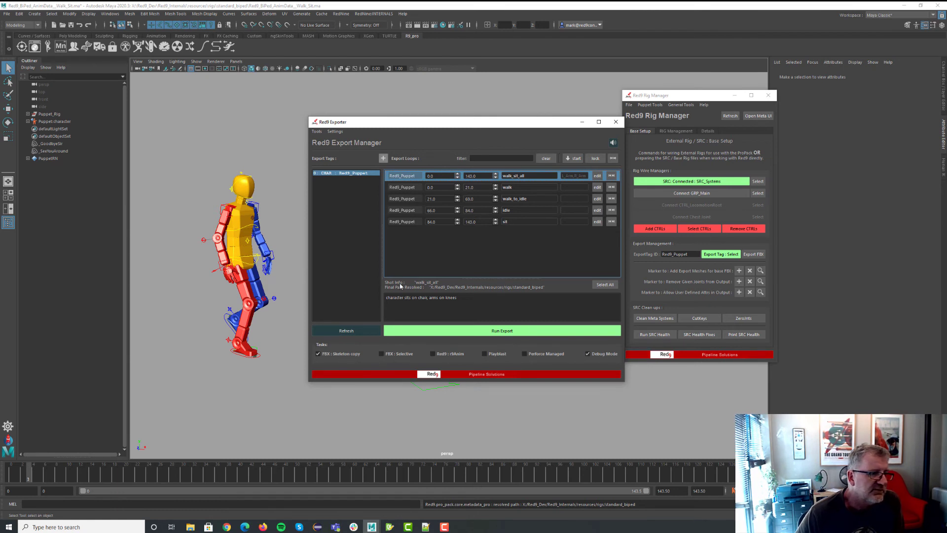
pyautogui.click(451, 328)
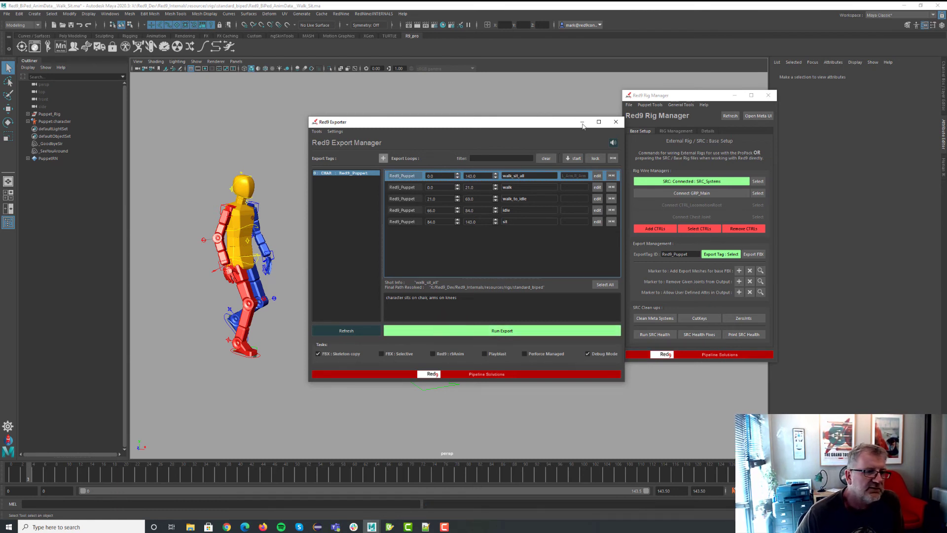
pyautogui.moveTo(383, 123); pyautogui.dragTo(506, 80)
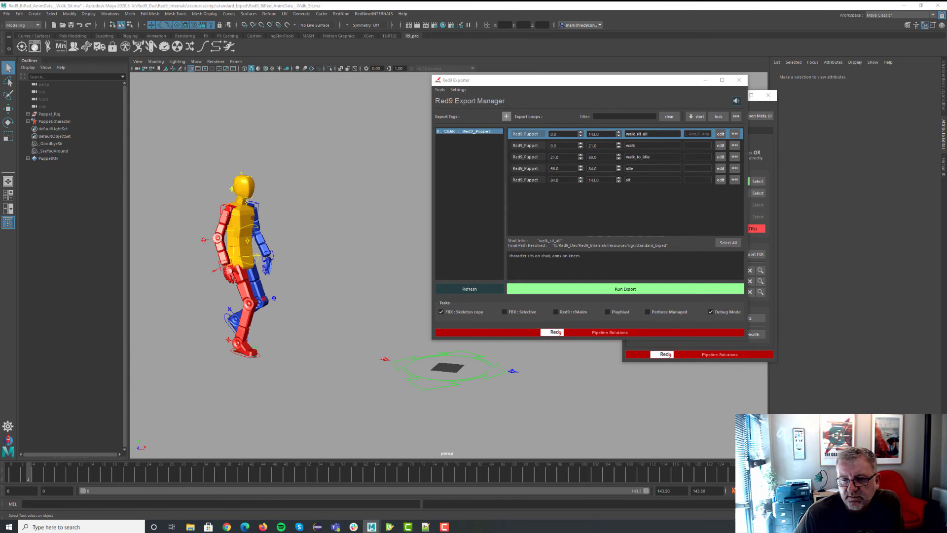
pyautogui.click(341, 13)
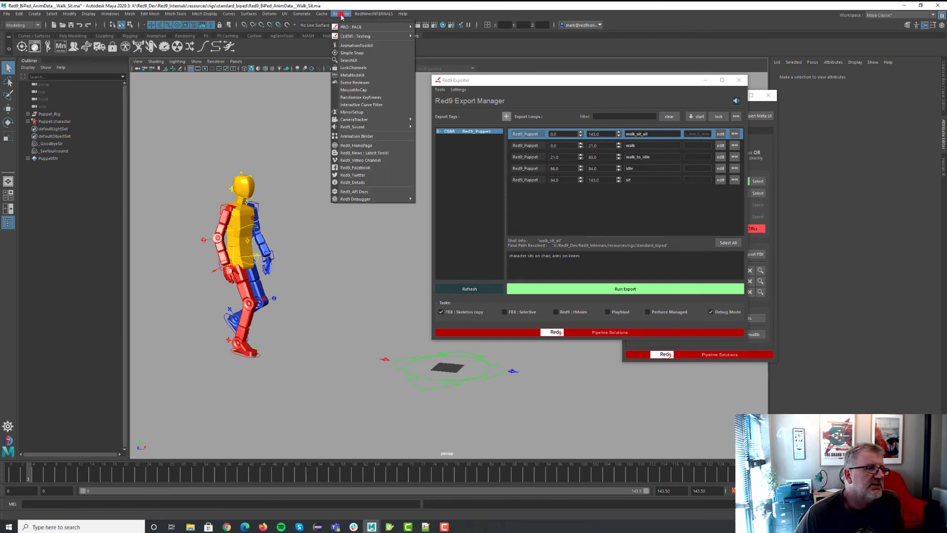
pyautogui.moveTo(375, 199)
pyautogui.click(458, 249)
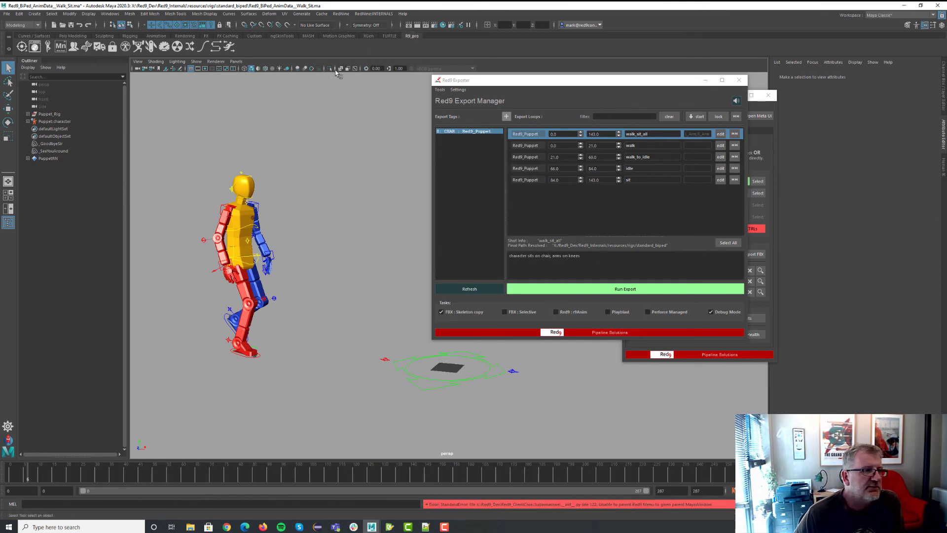
# - Reopen the Export Manager, confirm the prompt, and select the walk_sit_all loop
pyautogui.click(341, 13)
pyautogui.moveTo(375, 25)
pyautogui.click(476, 81)
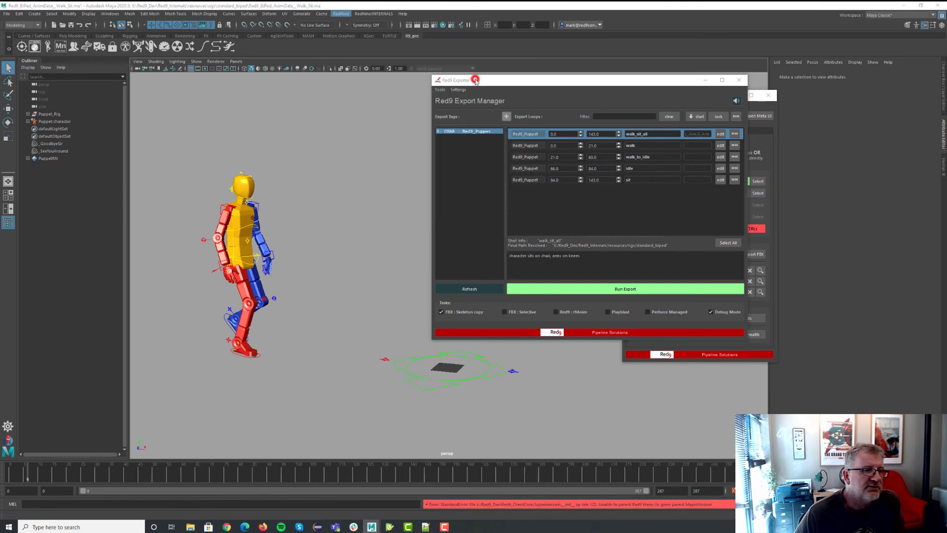
pyautogui.click(458, 290)
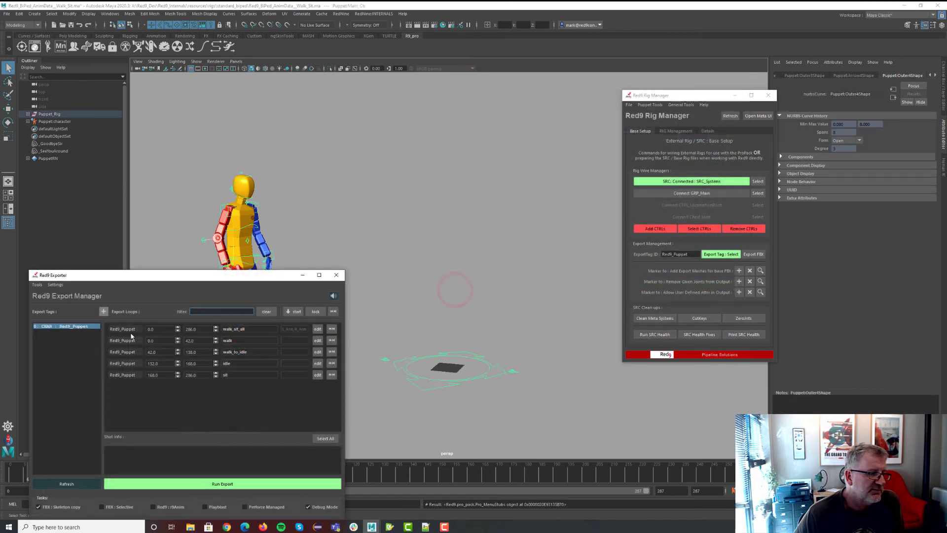
pyautogui.click(132, 329)
# - Run the walk_sit_all export, then move the exporter aside and minimise it
pyautogui.moveTo(195, 279); pyautogui.dragTo(476, 161)
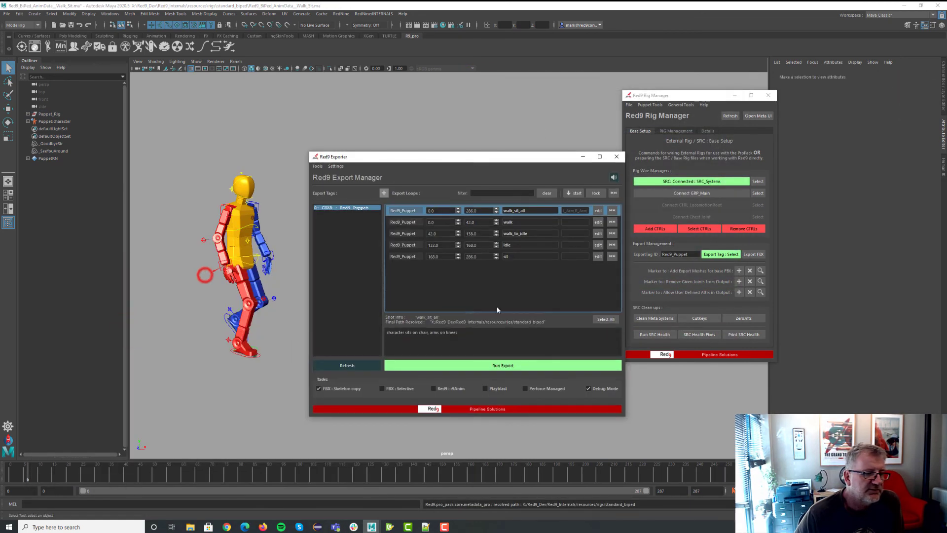
pyautogui.click(475, 366)
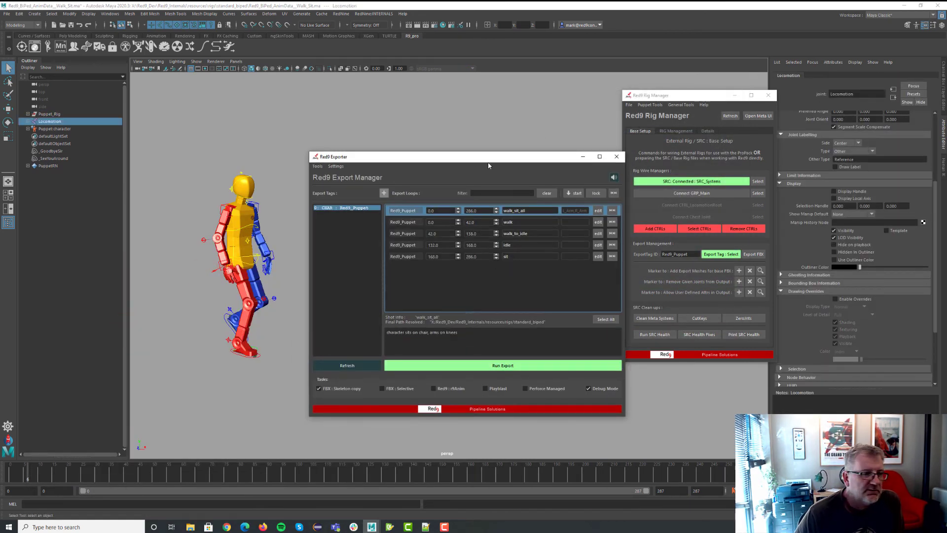
pyautogui.moveTo(487, 157); pyautogui.dragTo(736, 245)
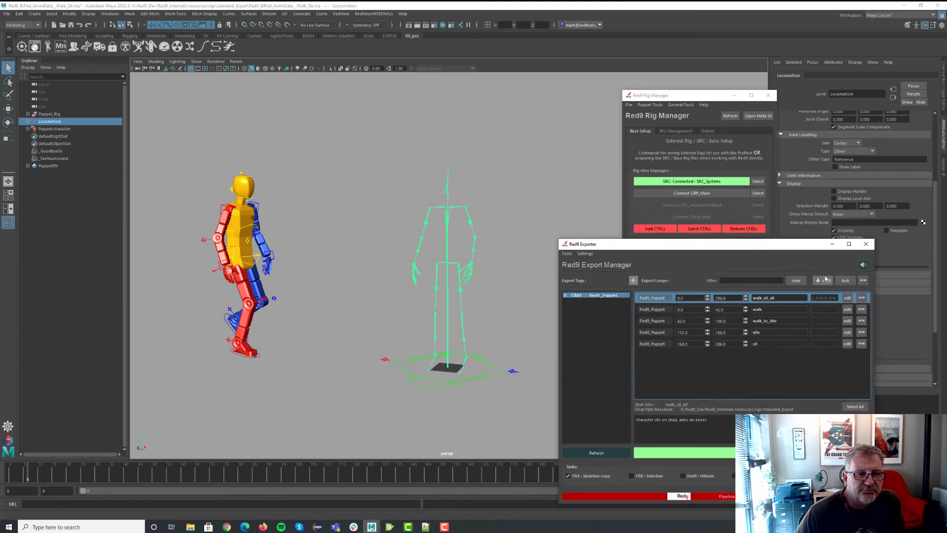
pyautogui.click(832, 243)
# - Scrub and play the walk-and-sit animation with L_Arm_Upper selected, then choose a Puppet Tools bind-pose file command
pyautogui.moveTo(35, 473); pyautogui.dragTo(682, 475)
pyautogui.hotkey('alt', 'v')
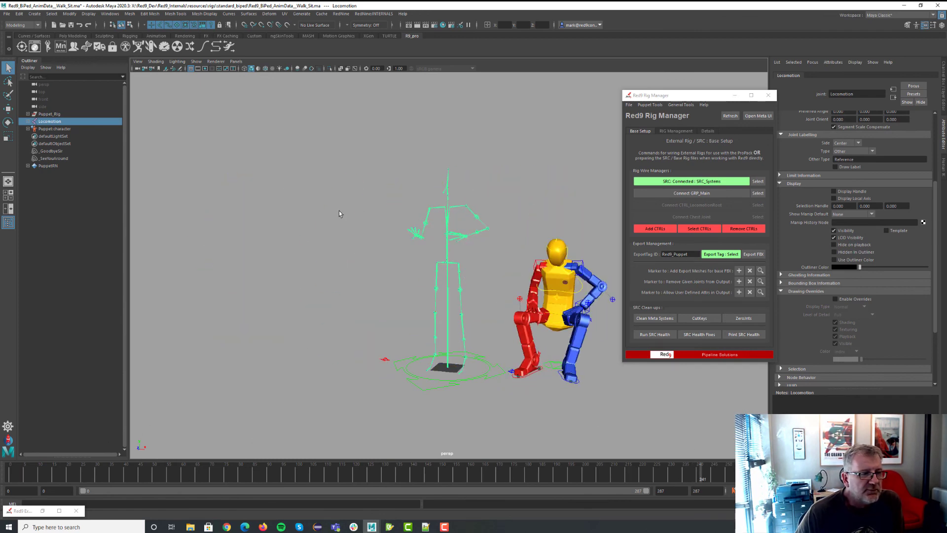
pyautogui.moveTo(516, 473); pyautogui.dragTo(627, 474)
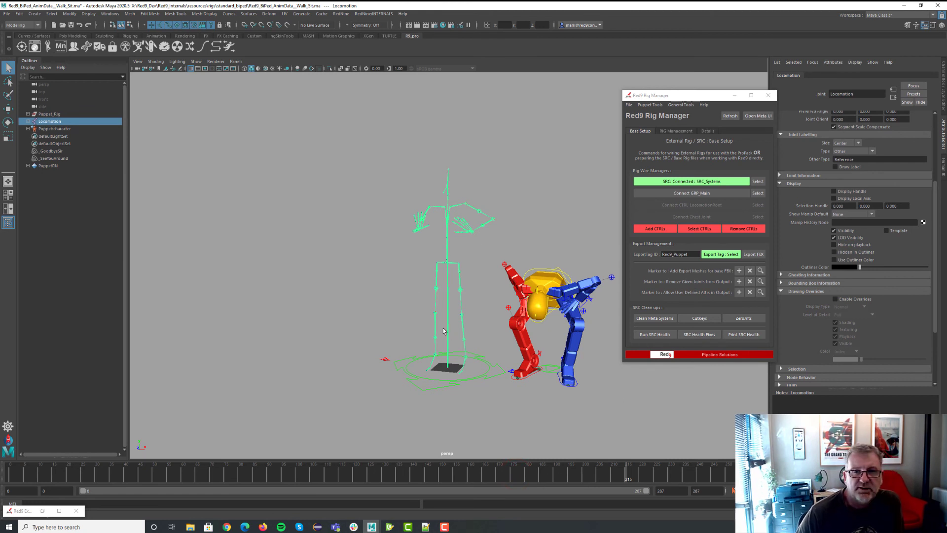
pyautogui.click(466, 203)
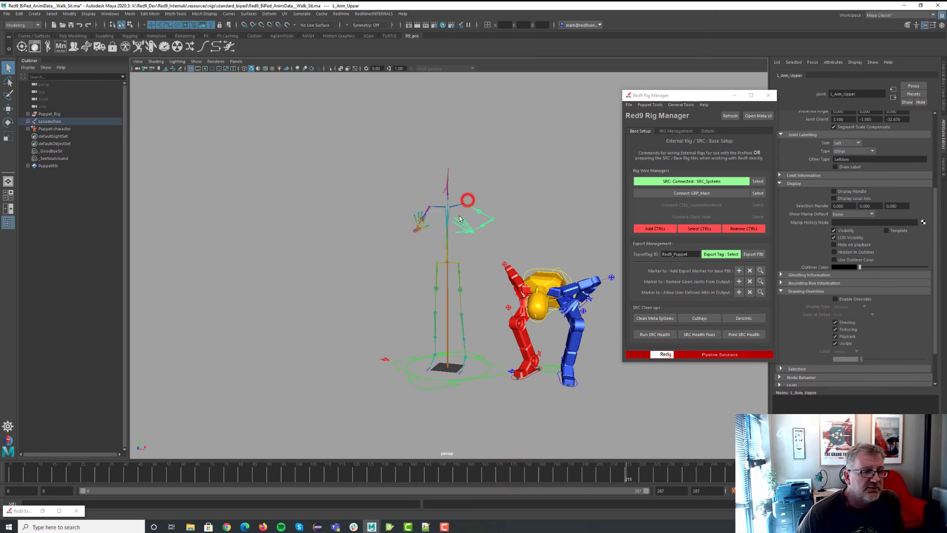
pyautogui.moveTo(448, 474); pyautogui.dragTo(8, 473)
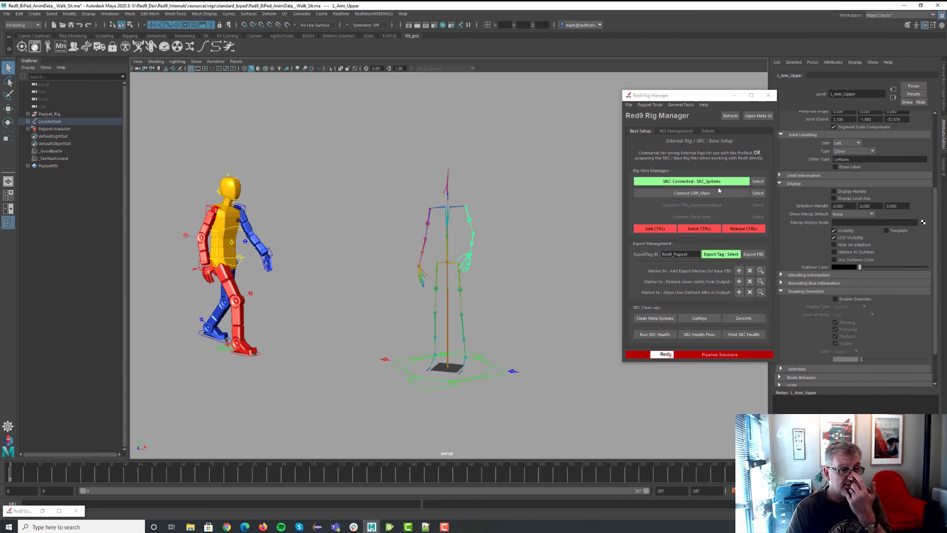
pyautogui.click(651, 105)
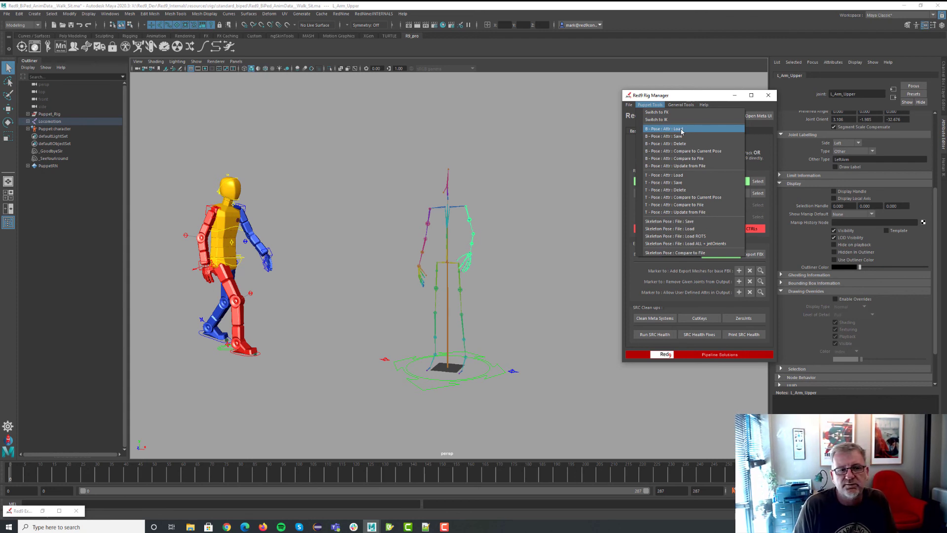
pyautogui.click(676, 165)
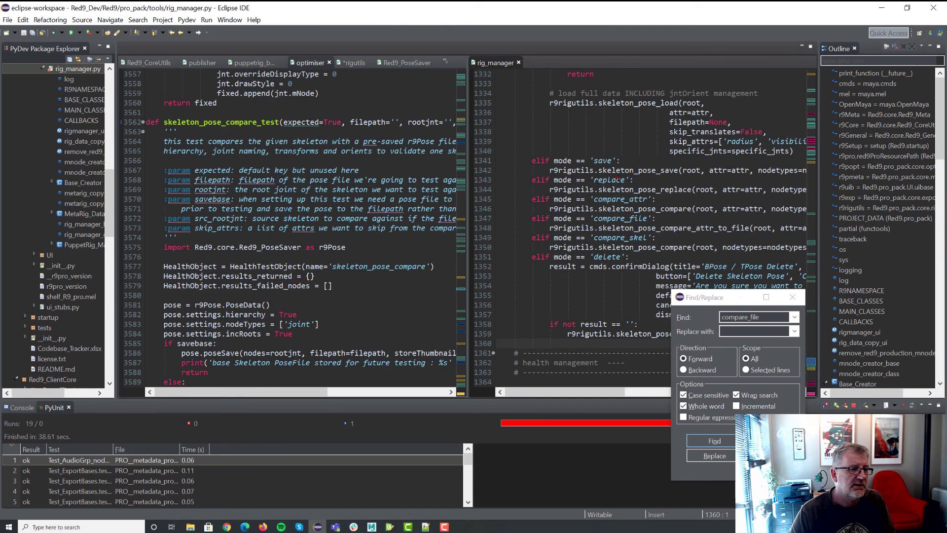
# - Highlight 'replace' in rig_manager.py, scroll up to pose_manage, show rigutils.py, and minimise Eclipse
pyautogui.doubleClick(612, 179)
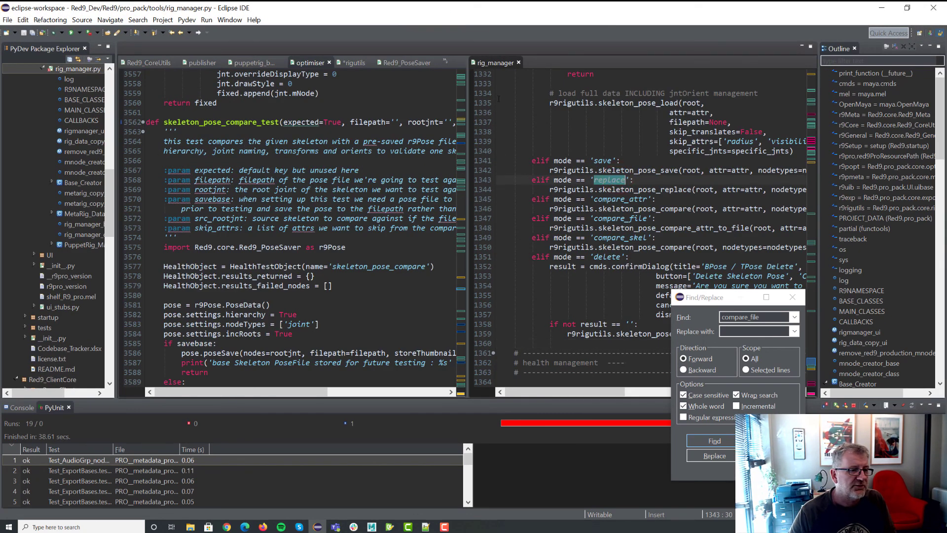
pyautogui.scroll(13, 647, 176)
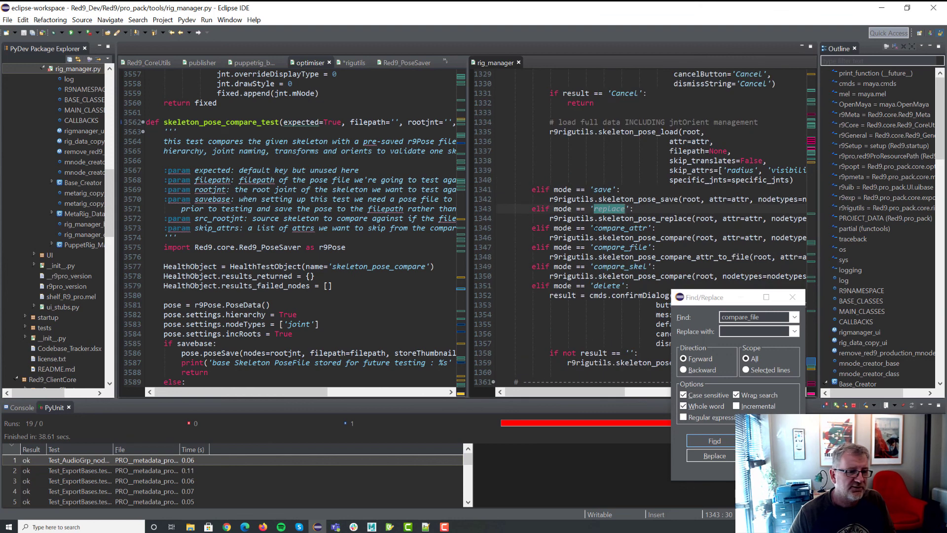
pyautogui.scroll(10, 647, 176)
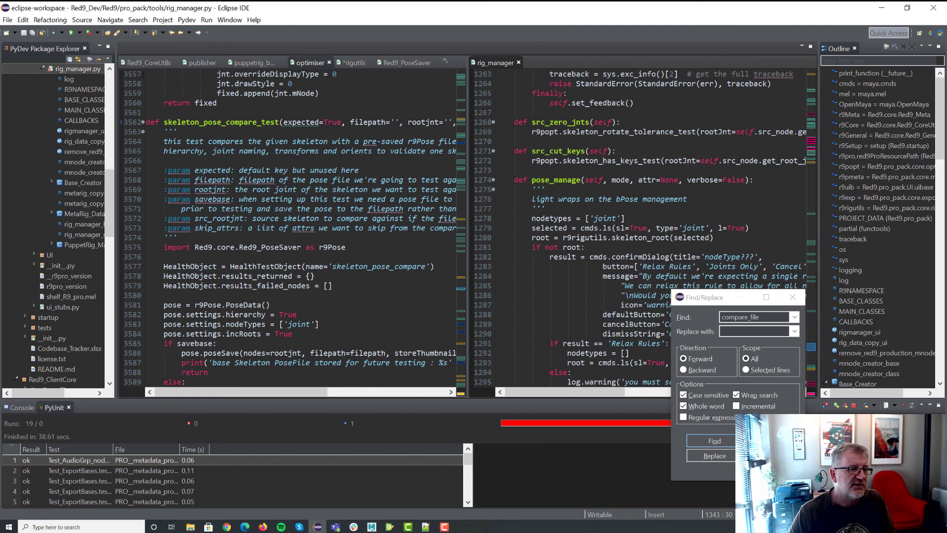
pyautogui.click(354, 63)
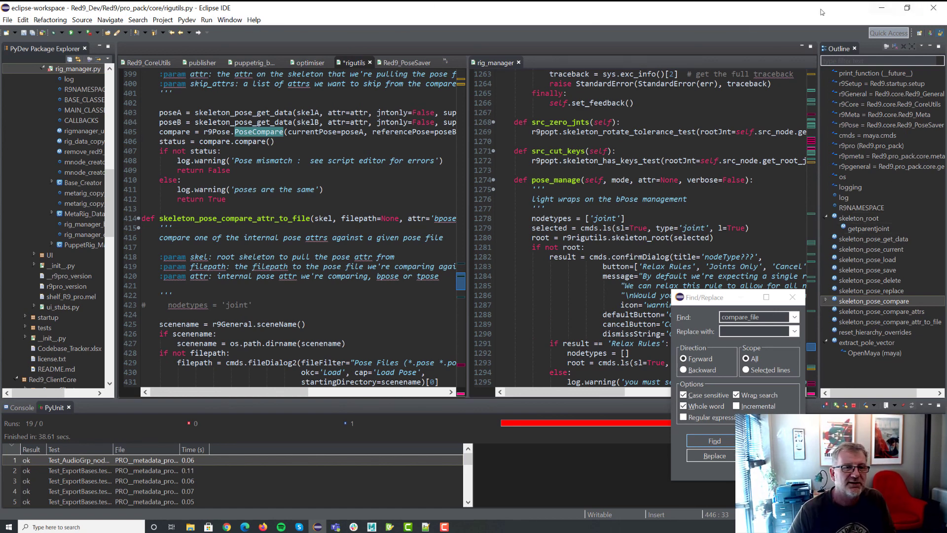
pyautogui.click(882, 8)
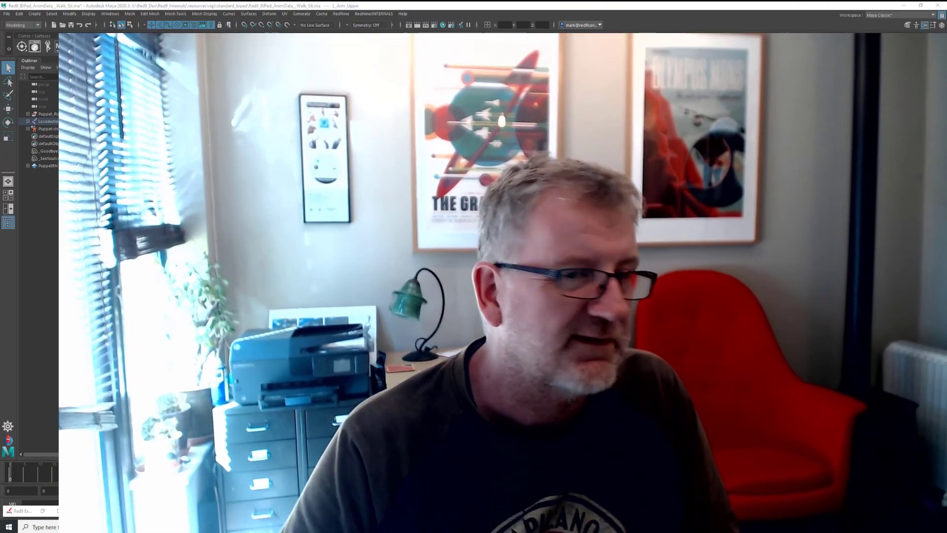